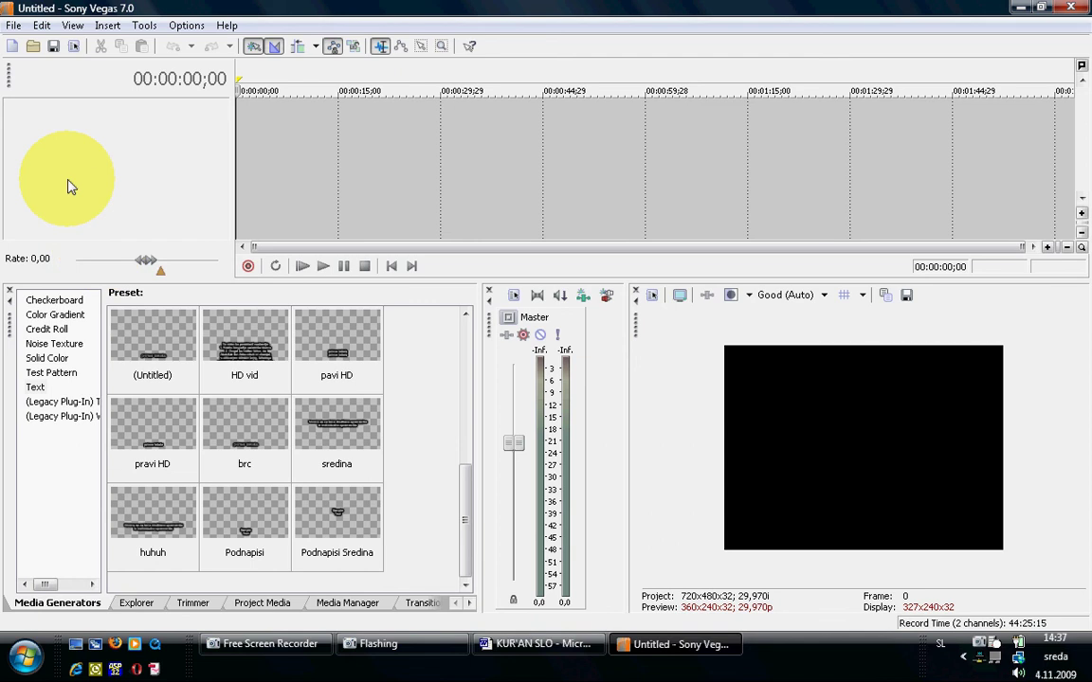
Step: Import the audio file 112 from the desktop folder 1 onto the timeline
left_click(34, 48)
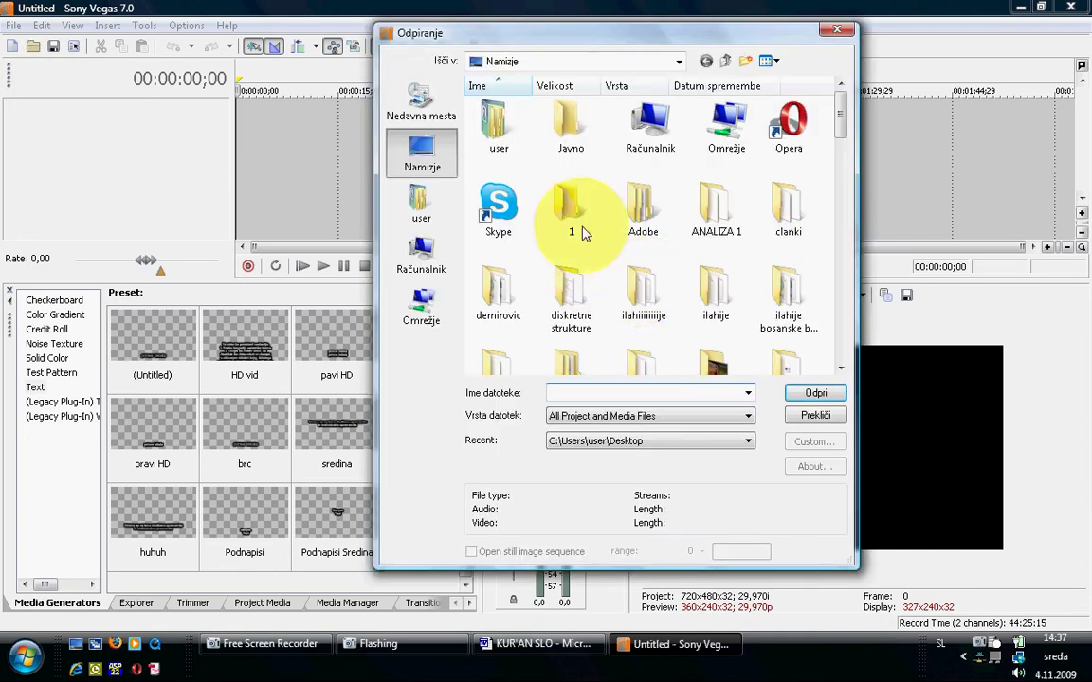
double_click(580, 220)
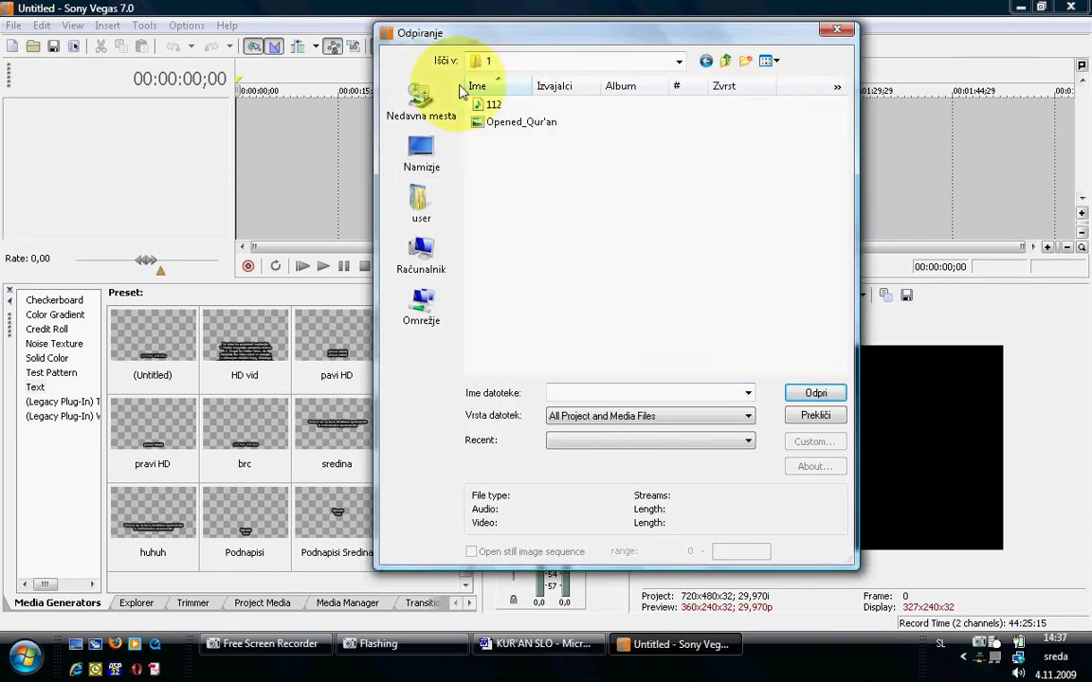
left_click(495, 106)
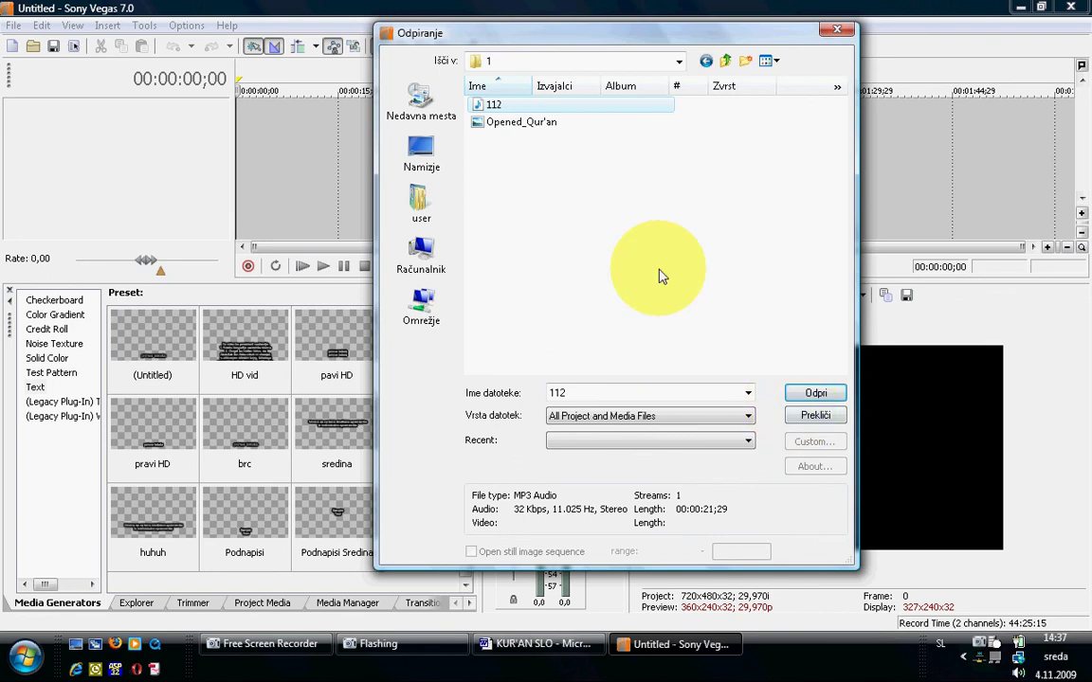
left_click(827, 392)
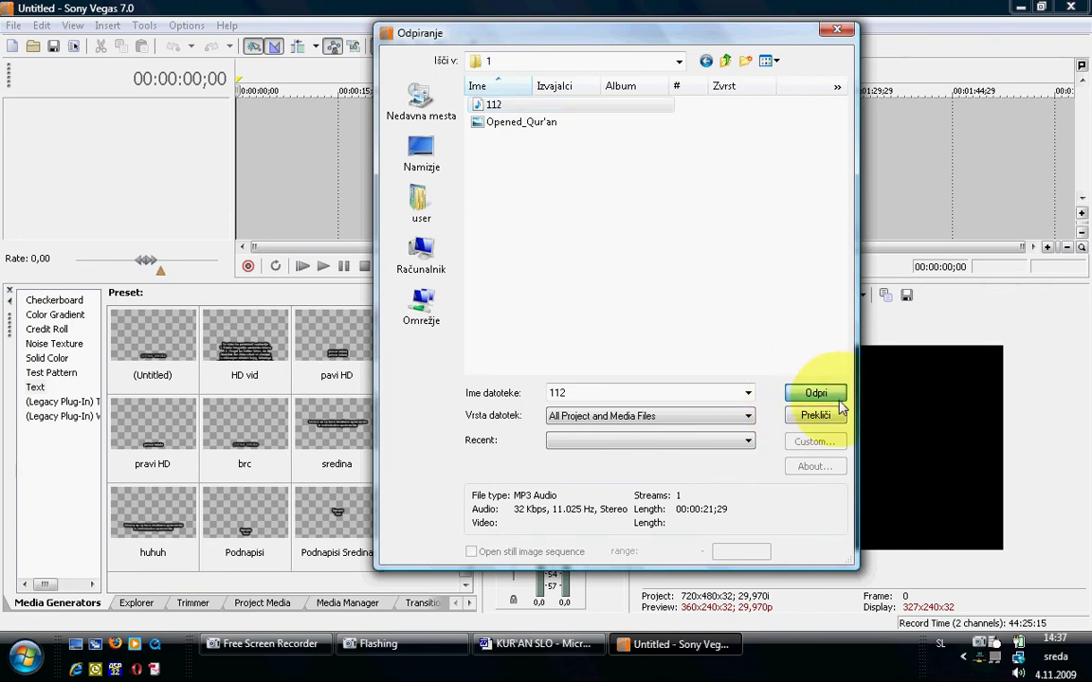
left_click(838, 396)
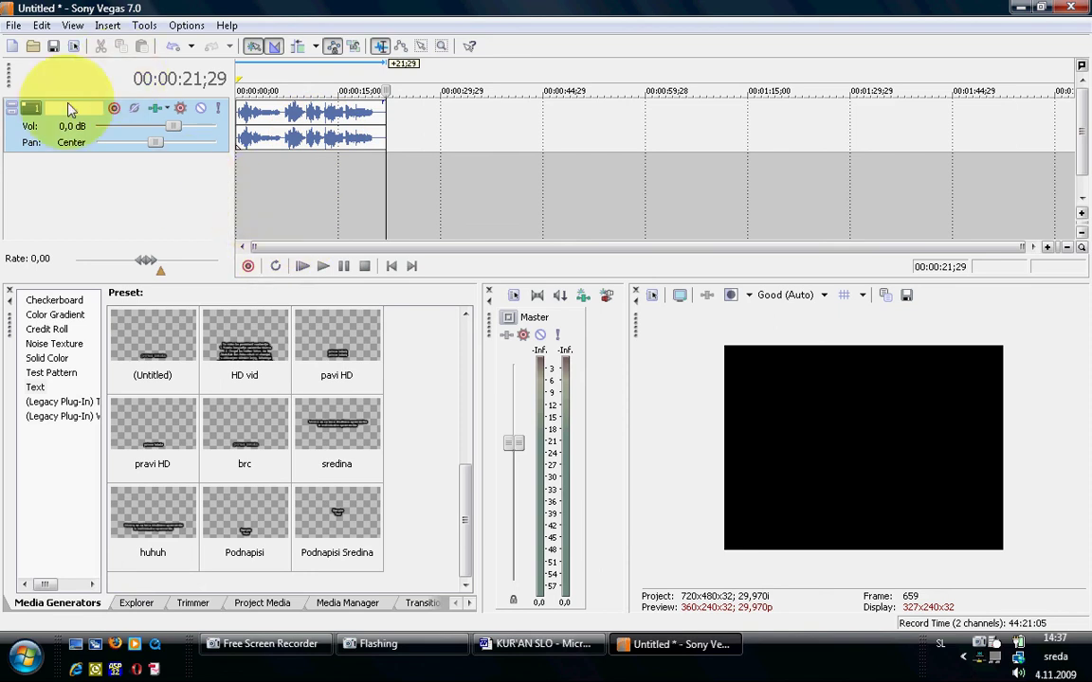
Step: Import the Opened_Qur'an picture onto the timeline and make it span the full length of the audio
left_click(33, 49)
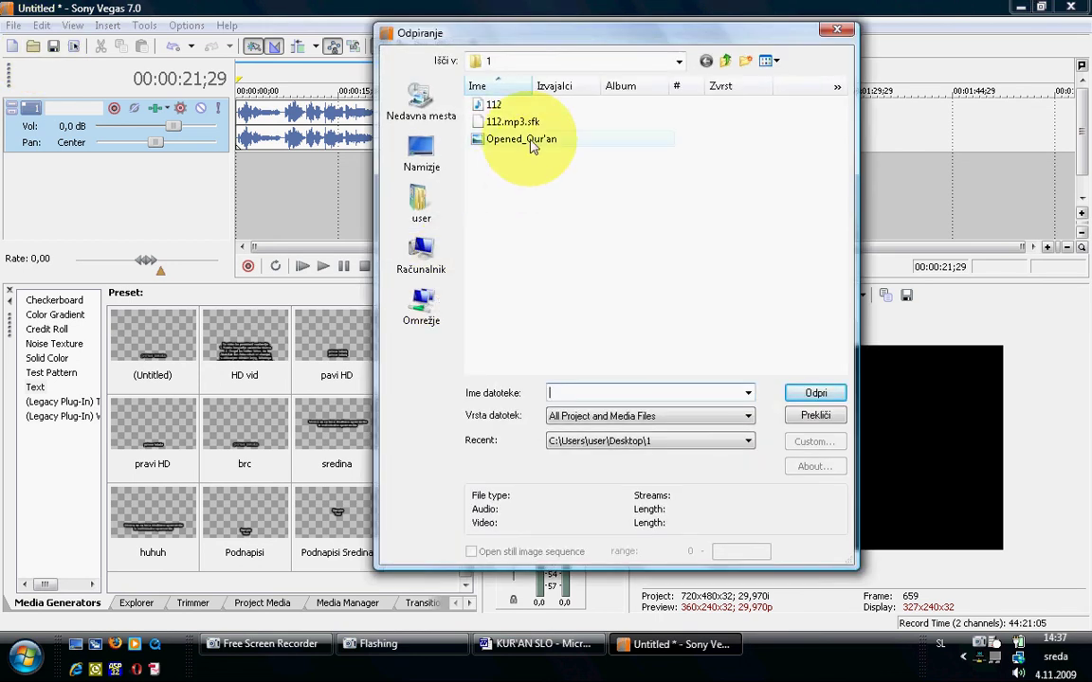
left_click(532, 142)
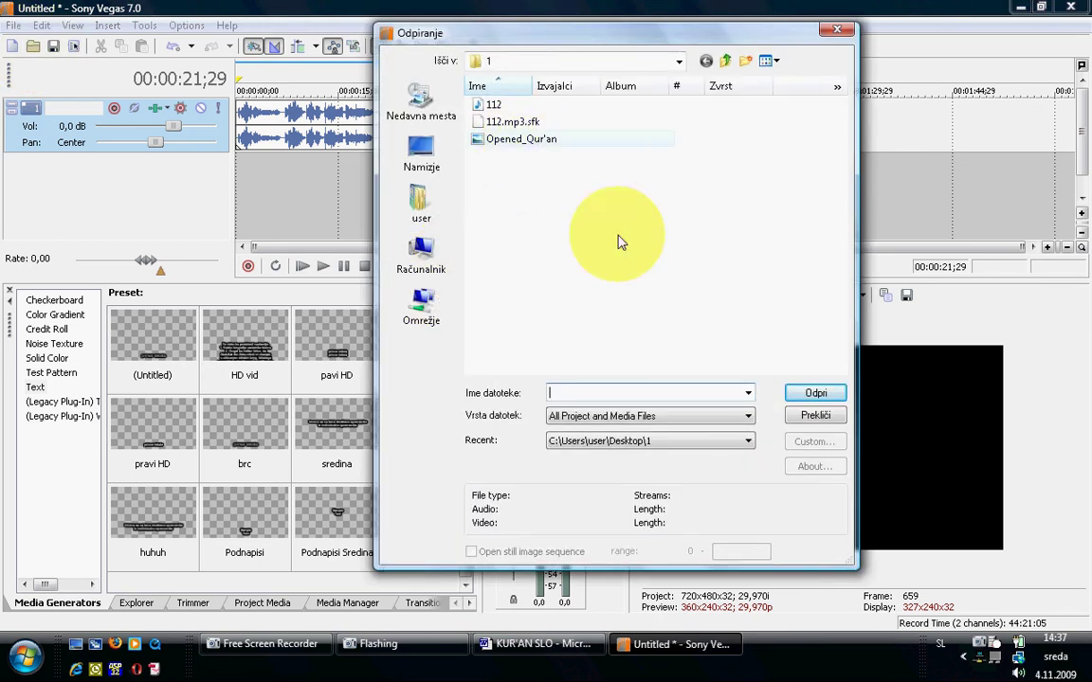
left_click(817, 397)
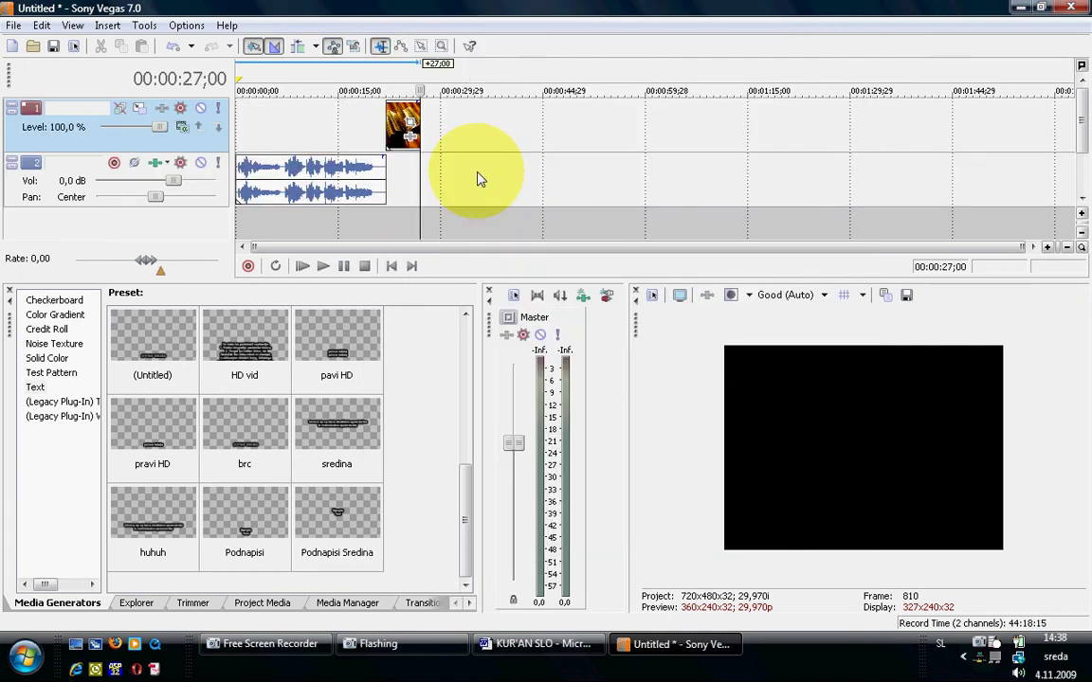
left_click(398, 128)
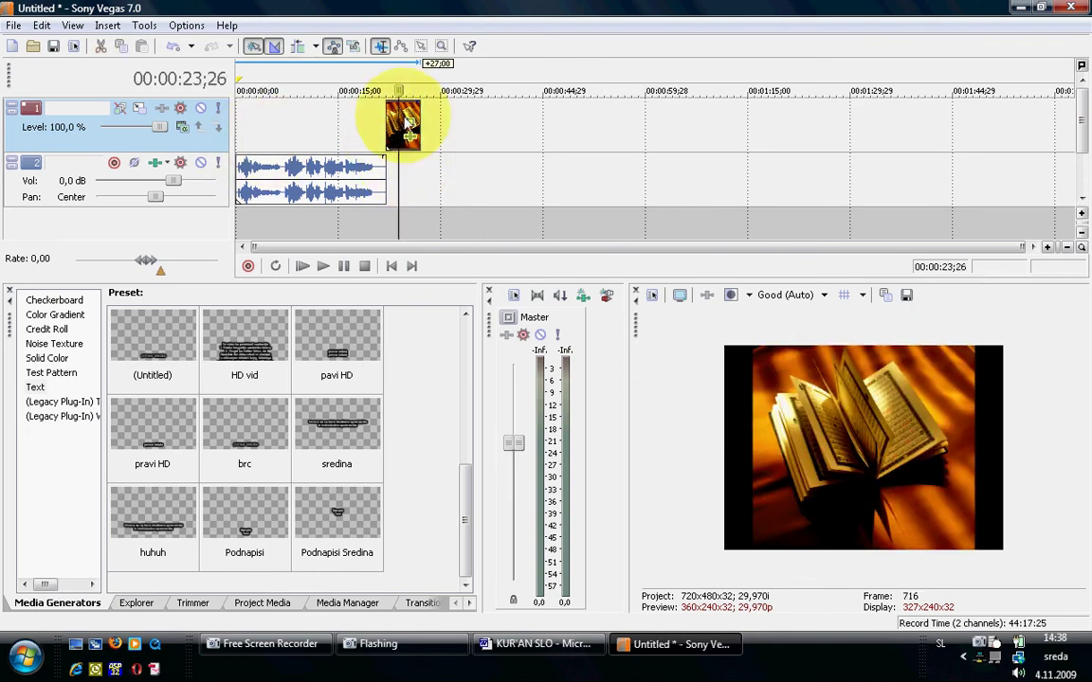
mouse_move(397, 111)
left_mouse_down()
mouse_move(359, 133)
mouse_move(275, 134)
mouse_move(189, 105)
mouse_move(291, 141)
mouse_move(273, 116)
mouse_move(265, 124)
mouse_move(366, 118)
mouse_move(370, 132)
mouse_move(400, 131)
left_mouse_up()
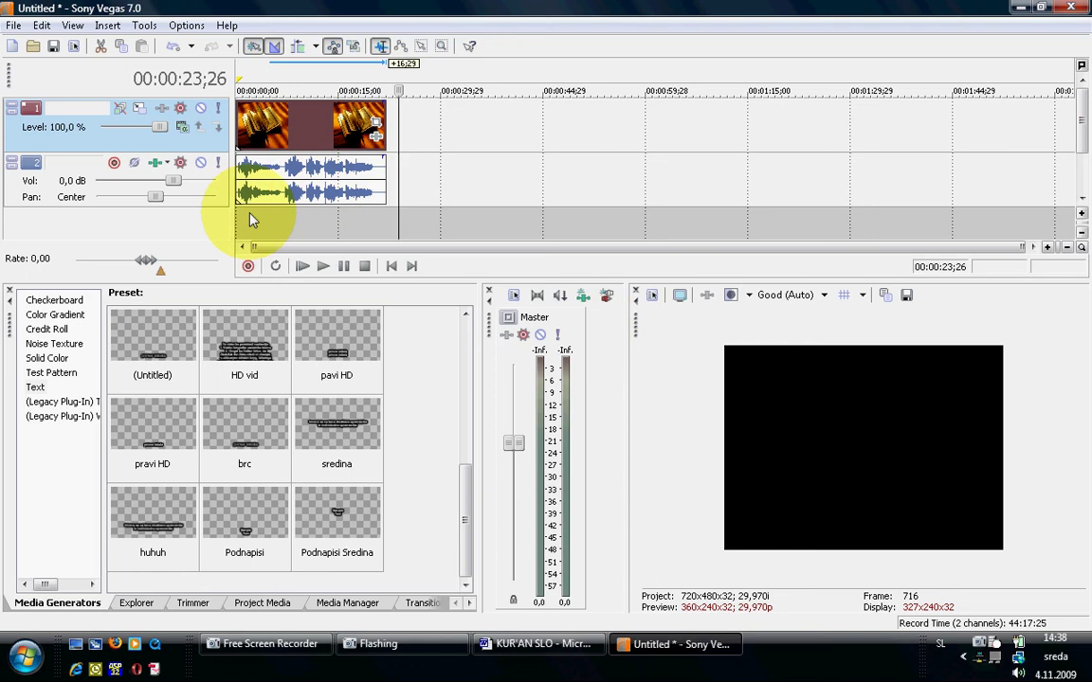
Step: Play the opening to find where the recitation starts and place a Podnapisi Sredina text event there, at 00:00:00;11, on a new track
key("ctrl+Home")
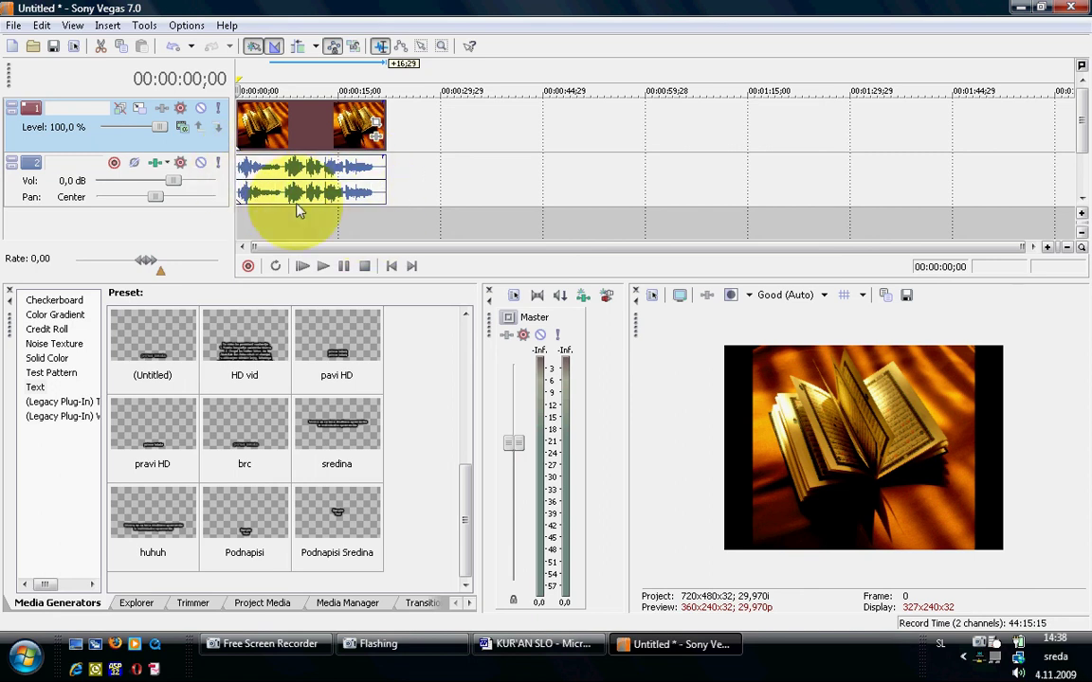
left_click(323, 266)
left_click(345, 269)
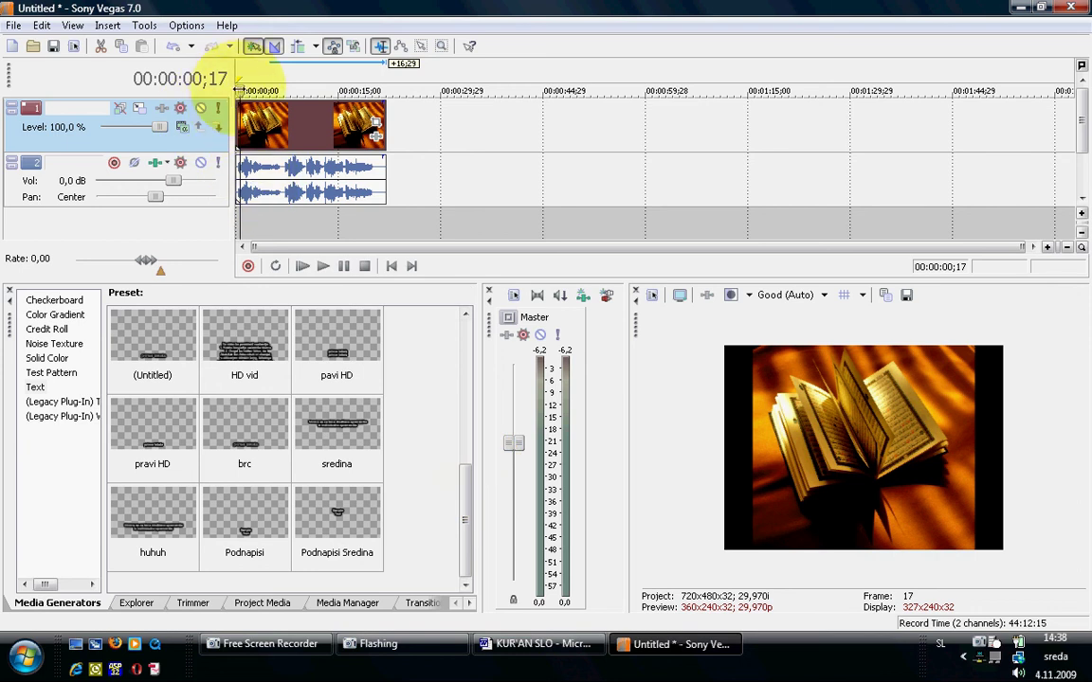
key("space")
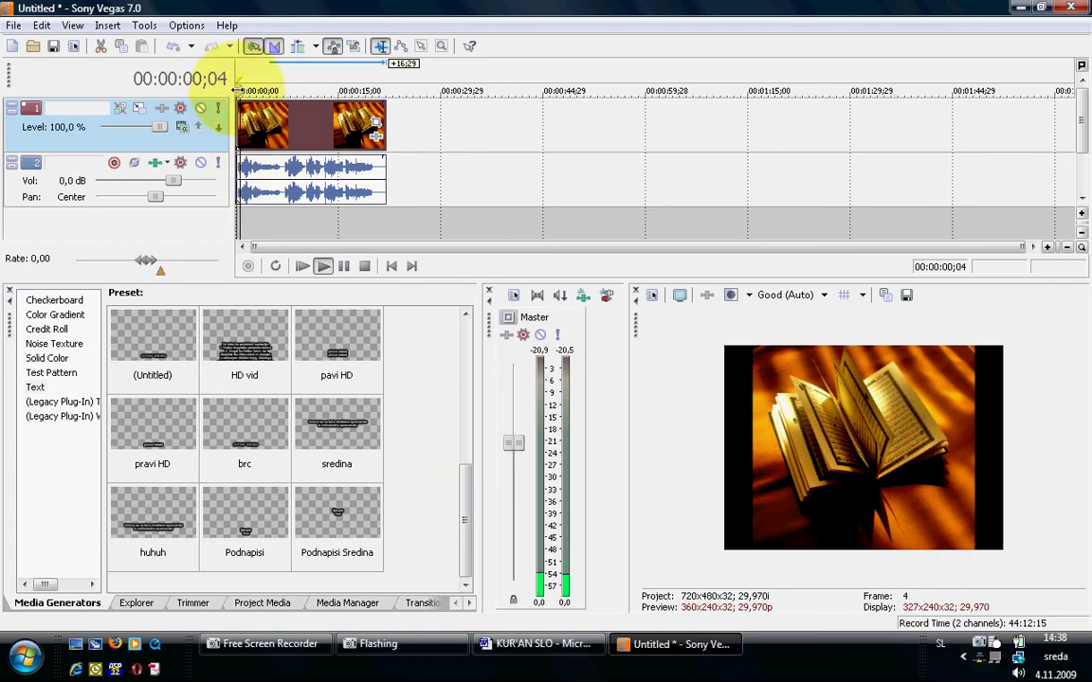
key("space")
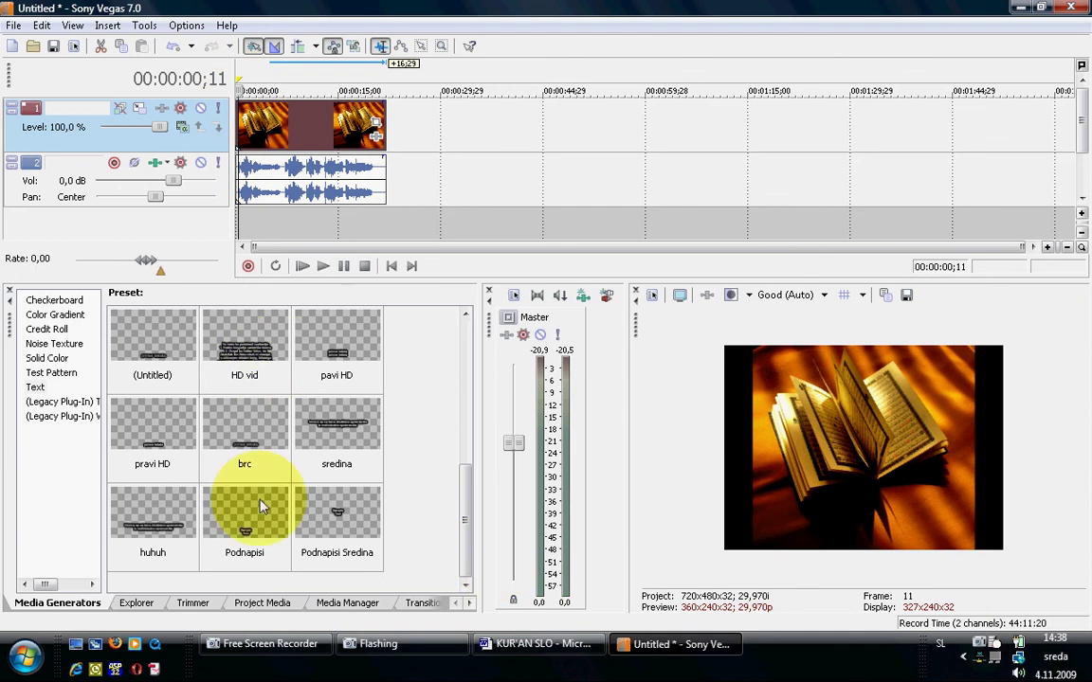
left_click(342, 512)
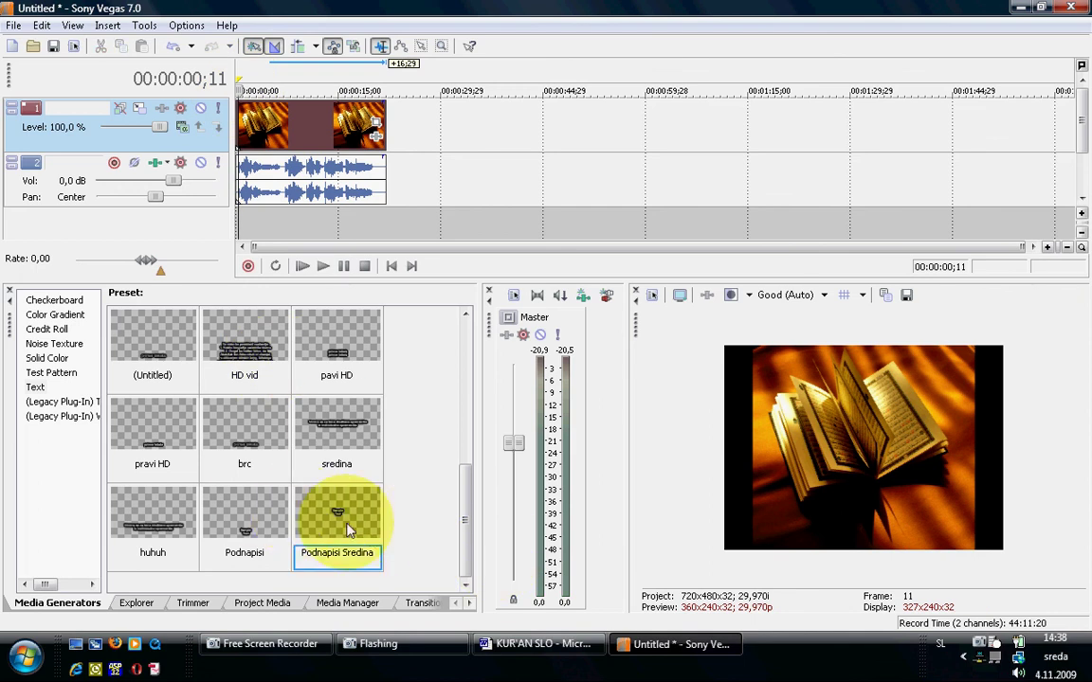
left_click_drag(346, 529, 249, 85)
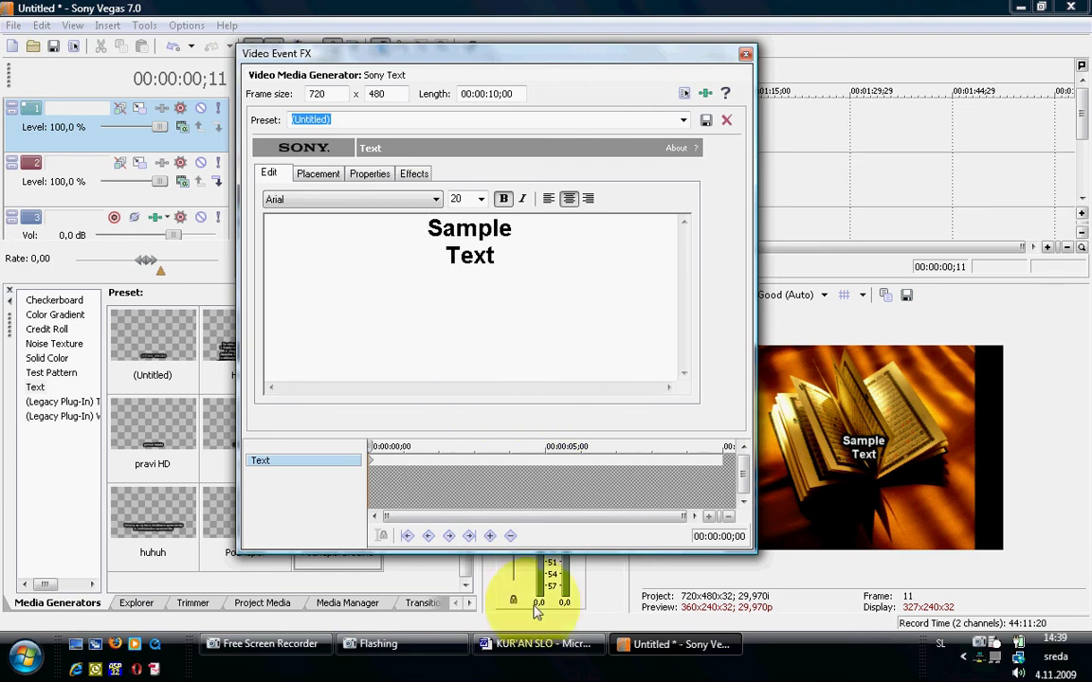
Step: Switch to the KUR'AN SLO document in Word and copy the line "V imenu Allaha, Milostnega, Usmiljenega!"
left_click(528, 649)
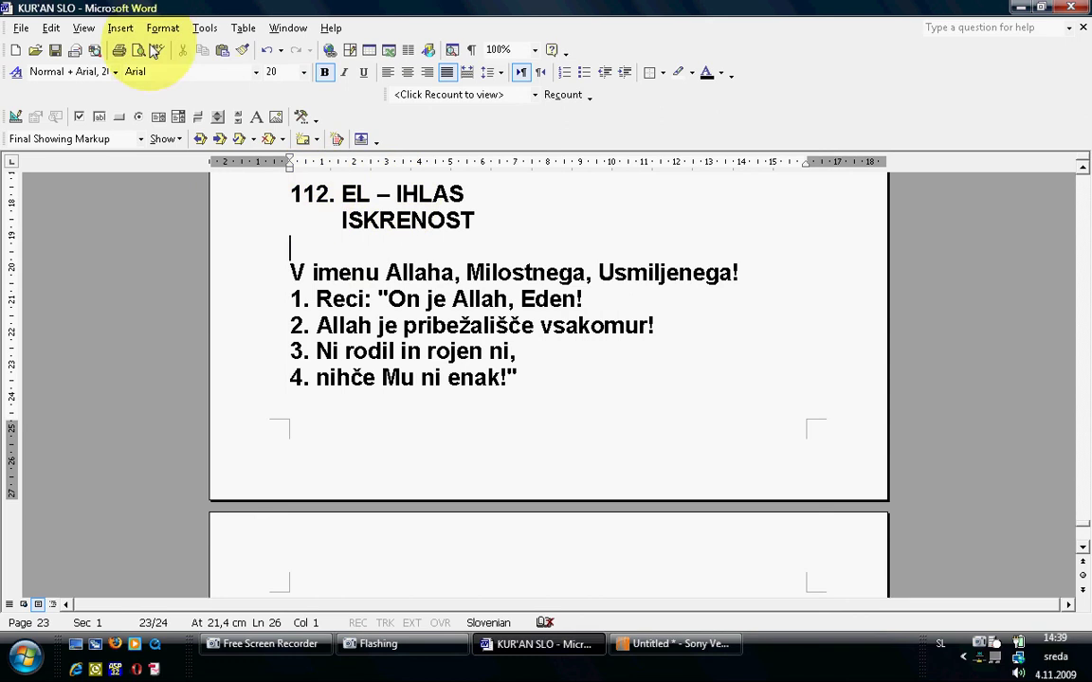
left_click(135, 73)
left_click(142, 73)
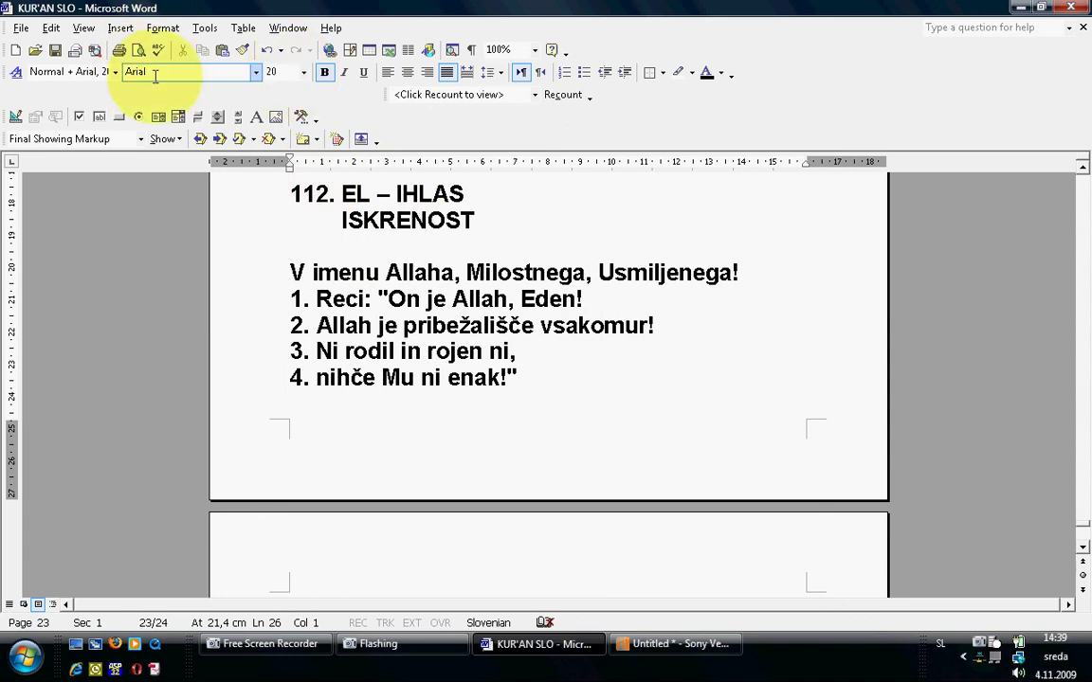
key("Return")
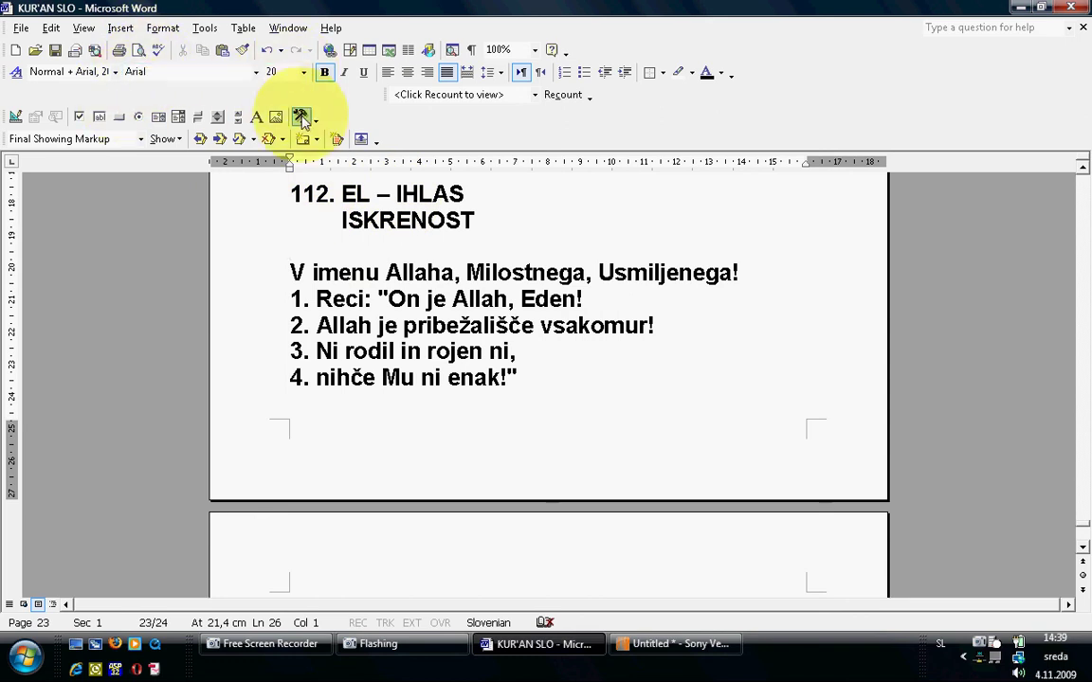
left_click(271, 272)
key("ctrl+c")
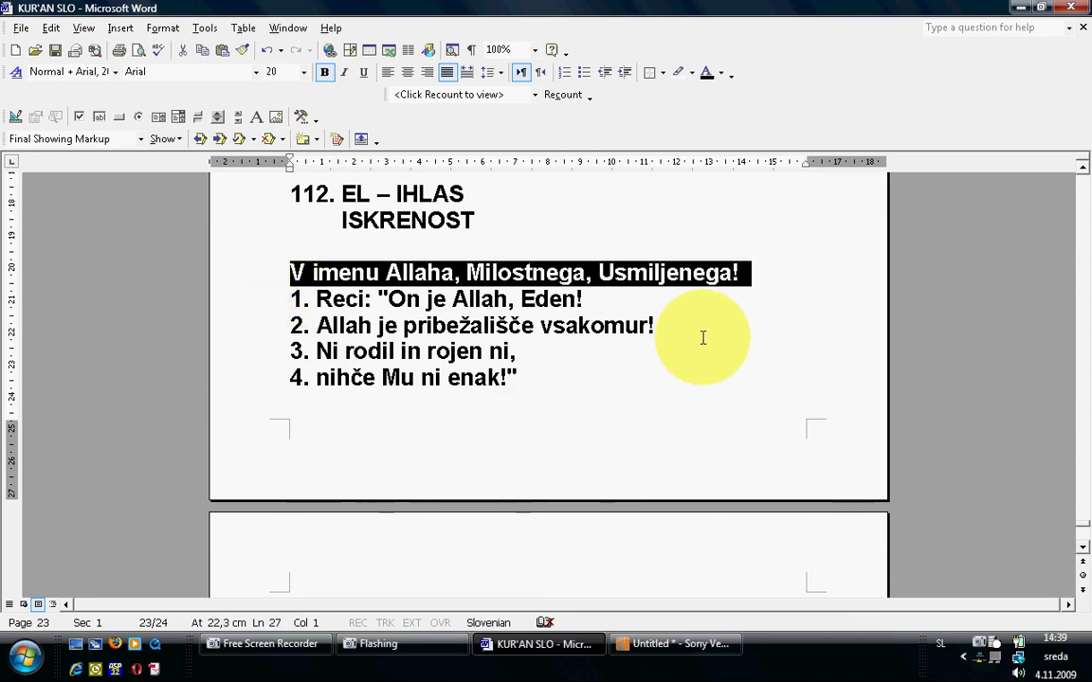
Step: Return to Sony Vegas and replace the sample text with the copied line, keeping the video preview uncovered
left_click(666, 644)
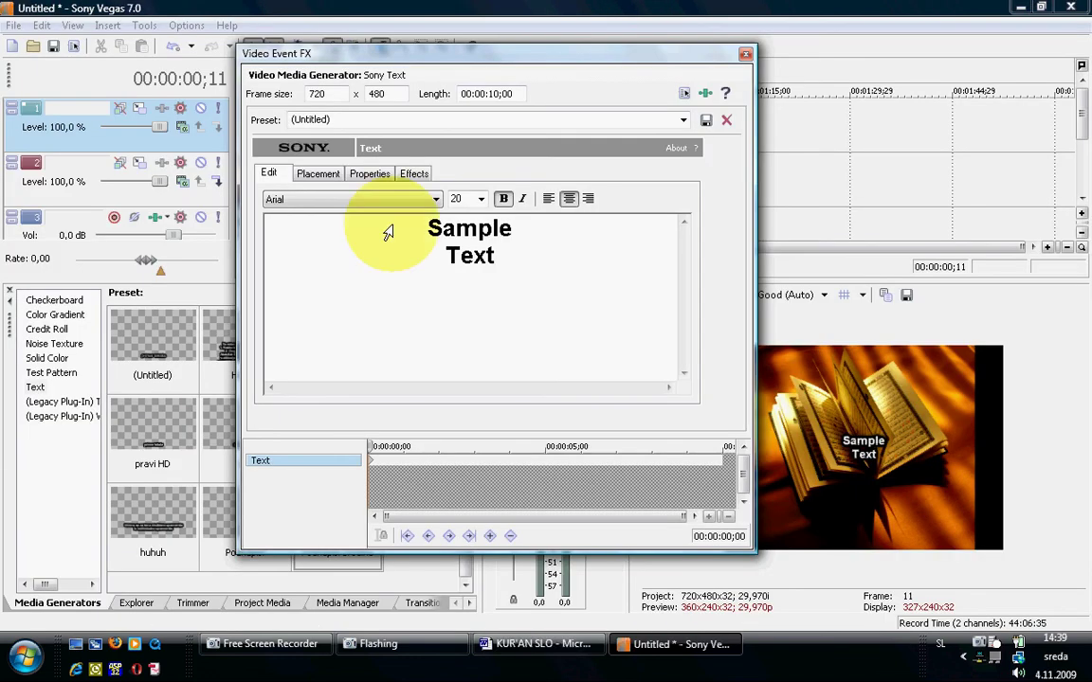
left_click_drag(389, 234, 400, 313)
key("ctrl+v")
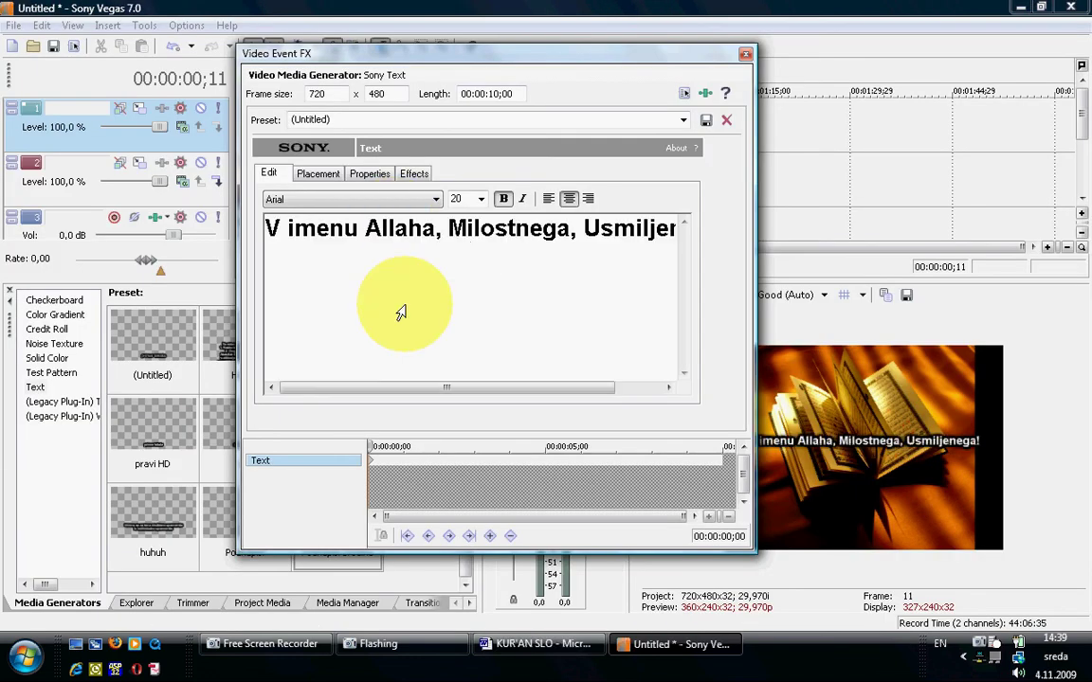
left_click_drag(566, 57, 498, 59)
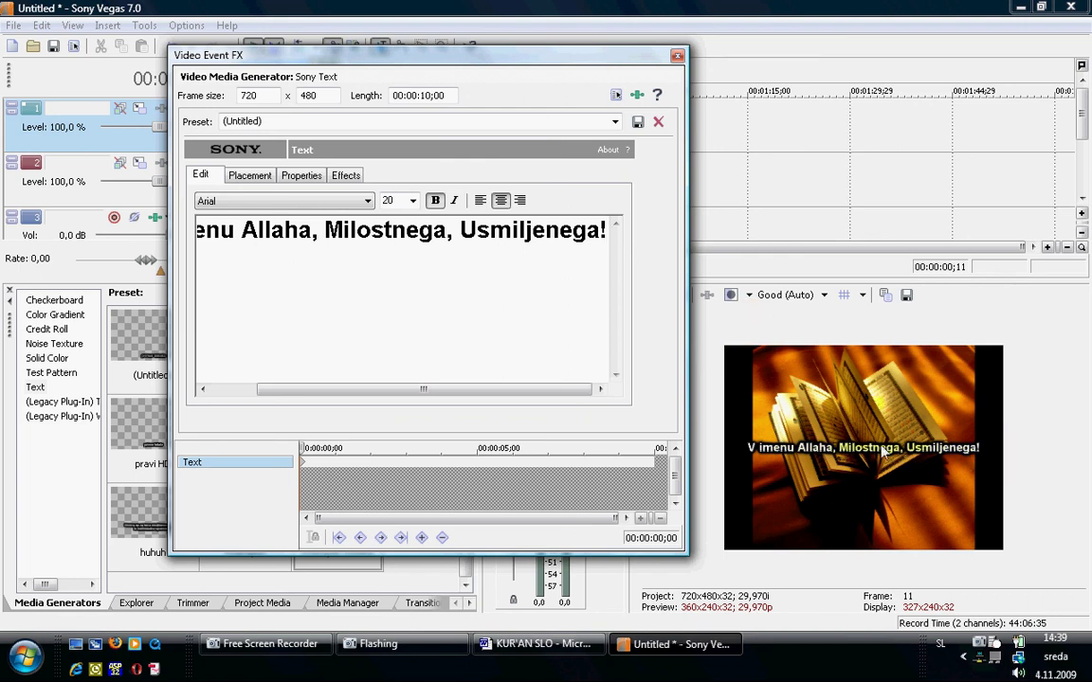
Step: Try out a two-line subtitle by adding filler text after the verse on its own line, and delete the filler again
left_click(486, 306)
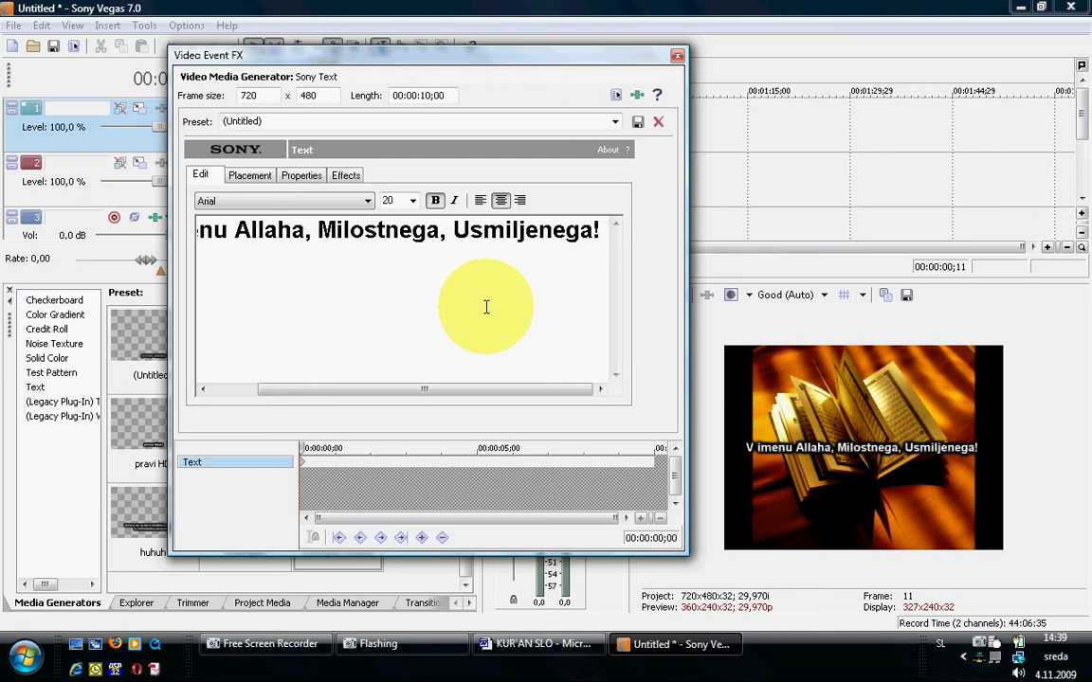
type("bfukdsbuifgsudgufg<sdu")
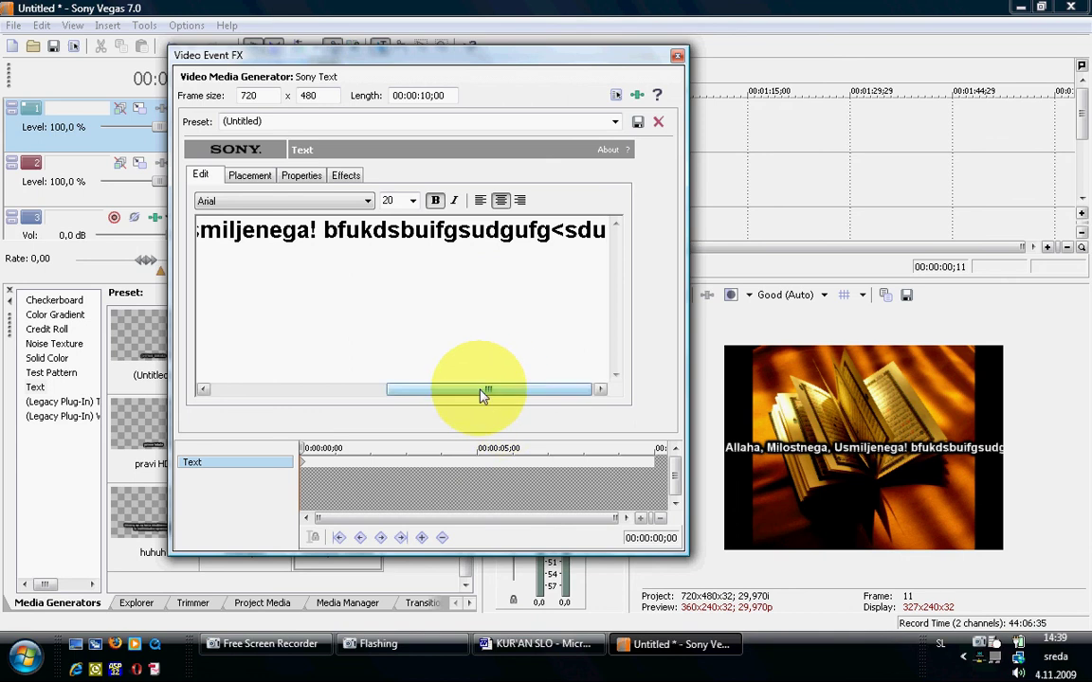
left_click_drag(482, 390, 482, 256)
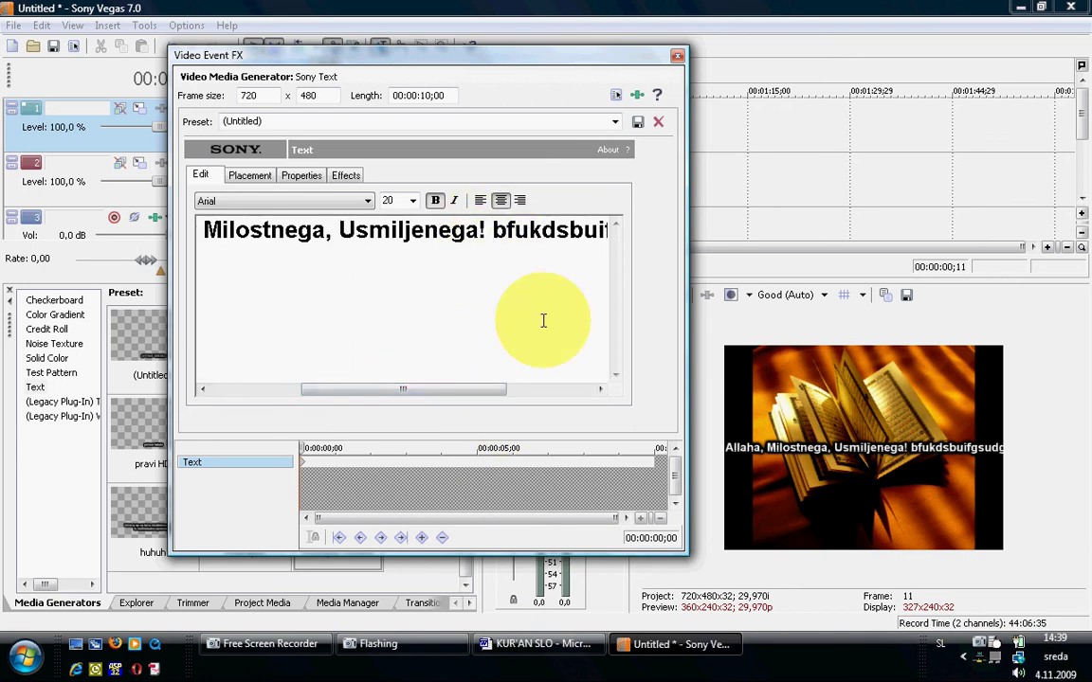
key("Return")
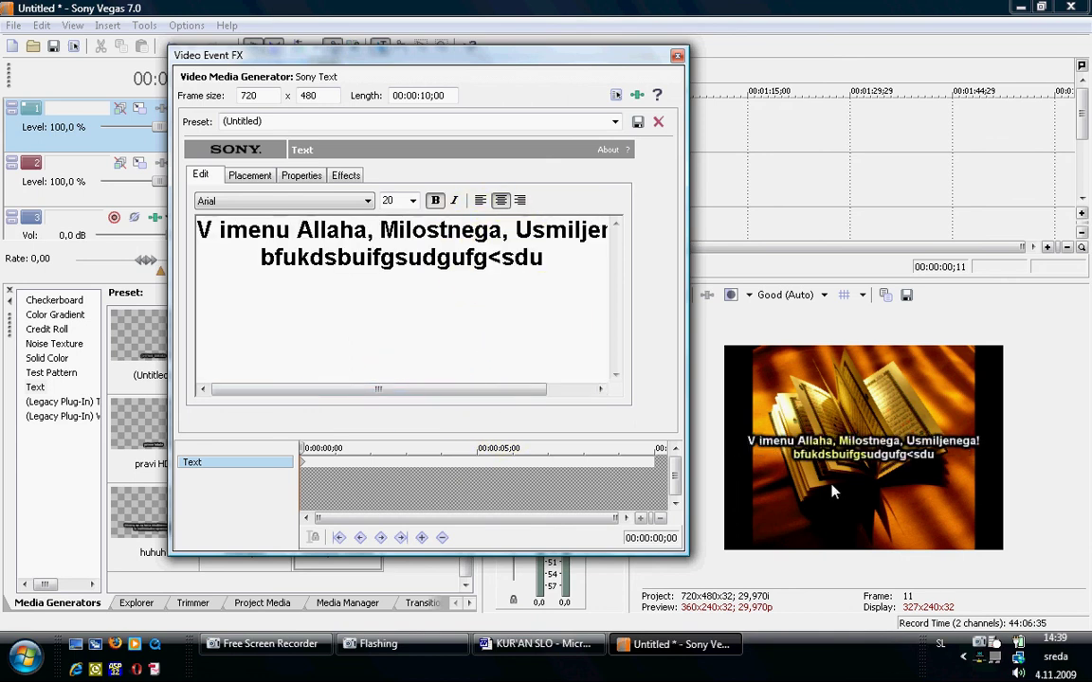
left_click_drag(269, 283, 284, 388)
key("BackSpace")
key("BackSpace")
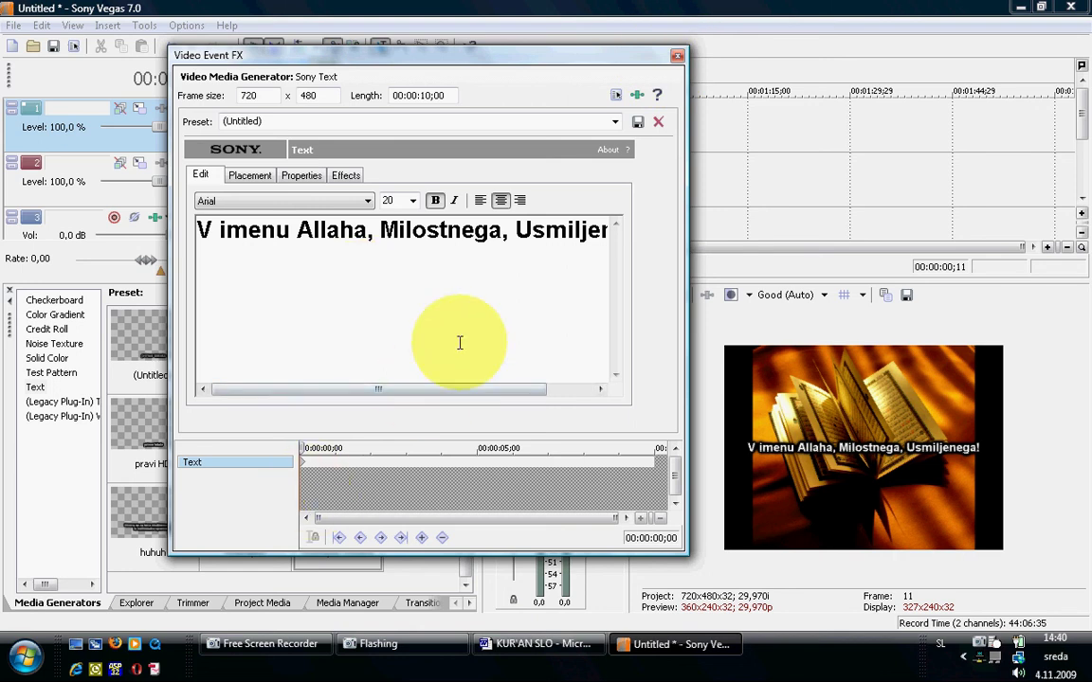
Step: Set Maintain aspect ratio to No in the picture's Event Pan/Crop settings so it fills the frame
left_click(679, 57)
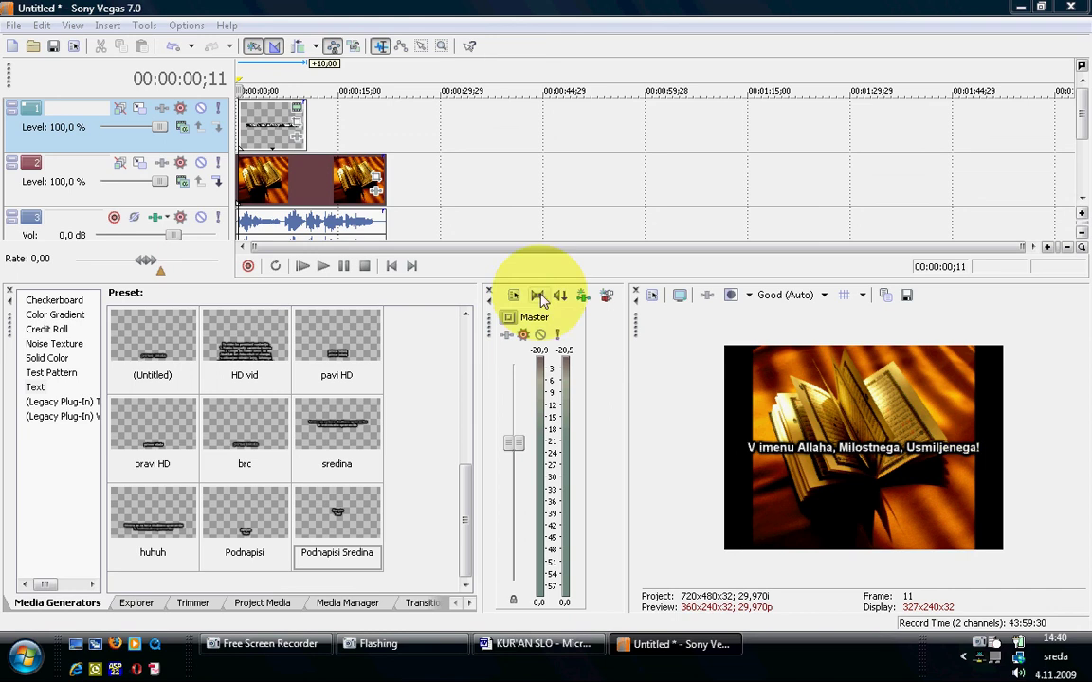
left_click(375, 180)
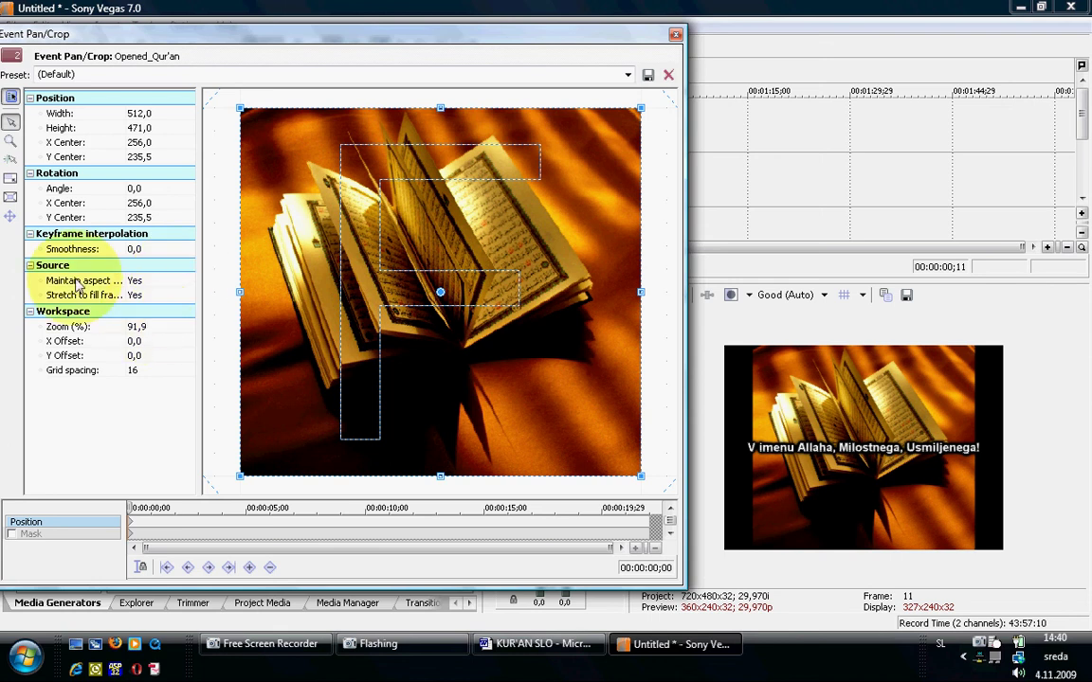
left_click(138, 281)
left_click(144, 283)
left_click(147, 305)
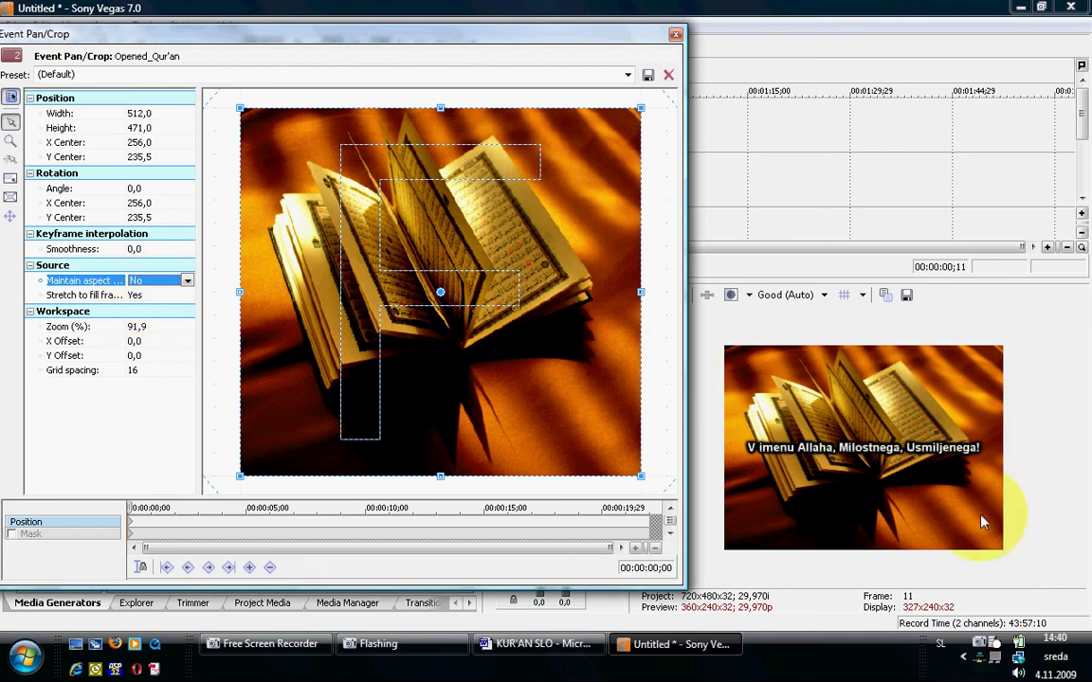
left_click(669, 76)
left_click(676, 36)
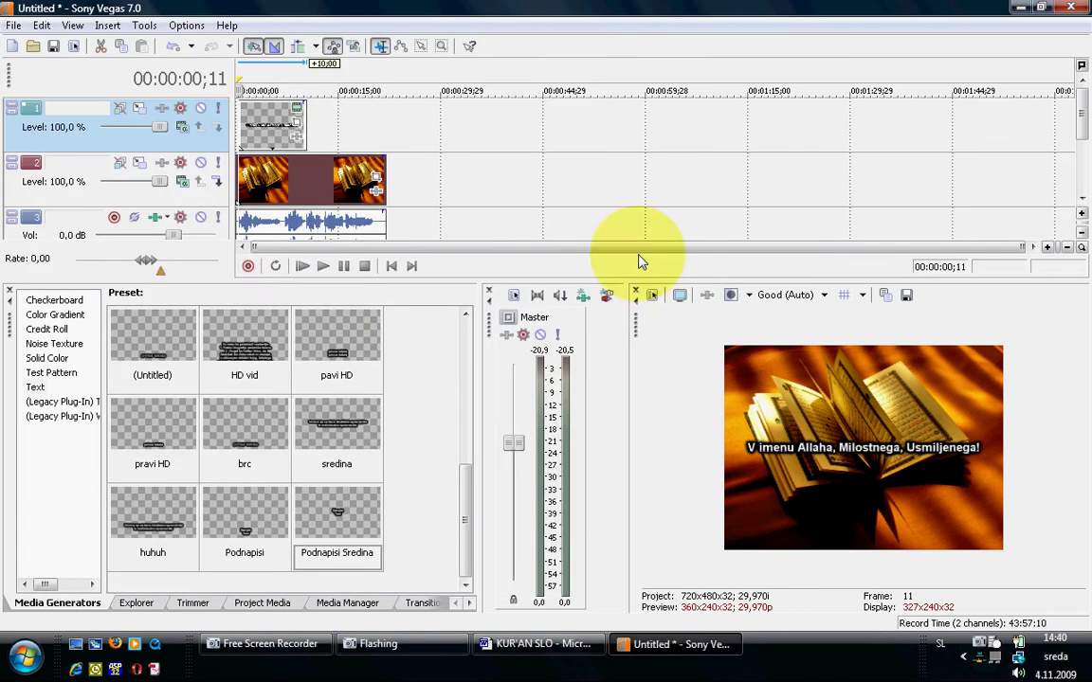
Step: Play to the end of the first recited line and trim the text event to end at 00:00:06;19
left_click(322, 268)
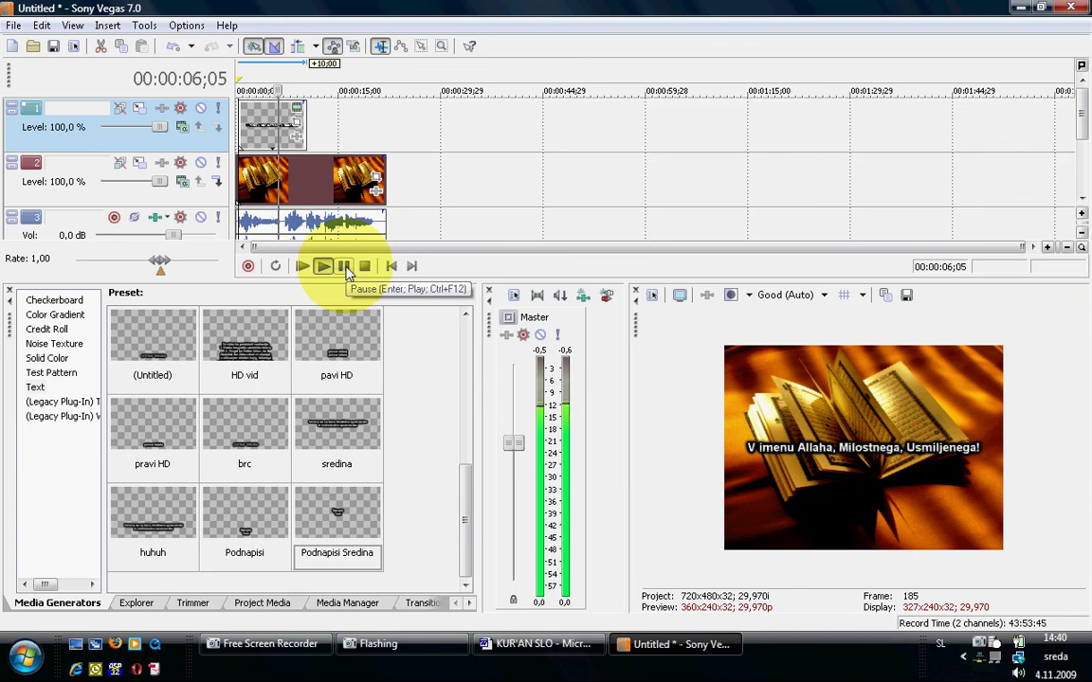
left_click(343, 266)
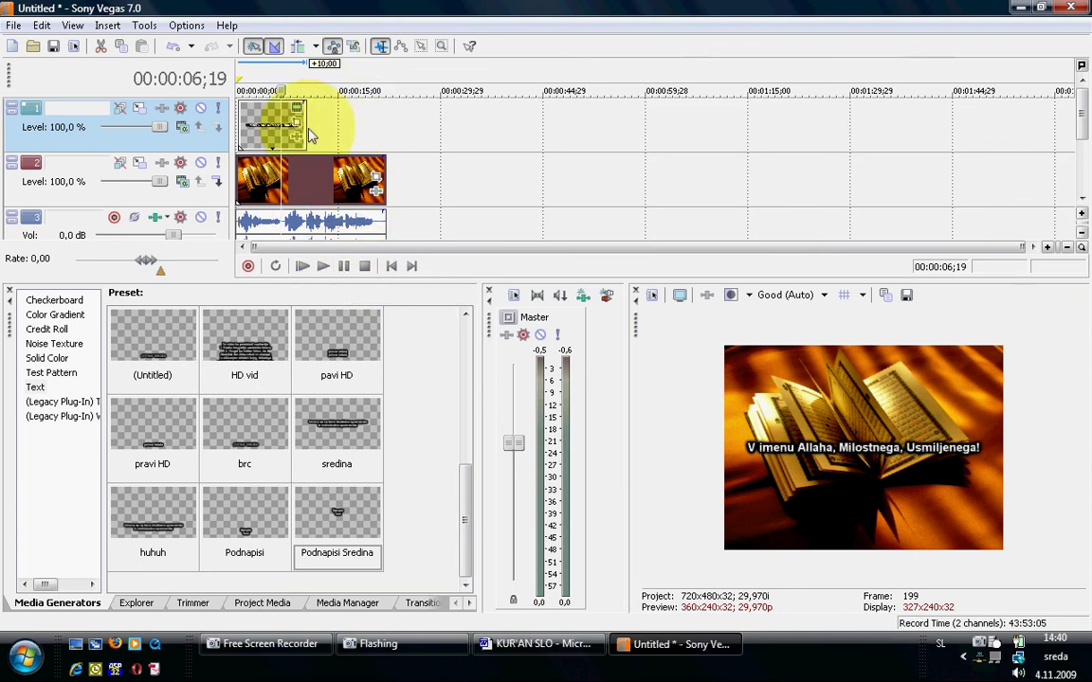
left_click_drag(305, 133, 279, 133)
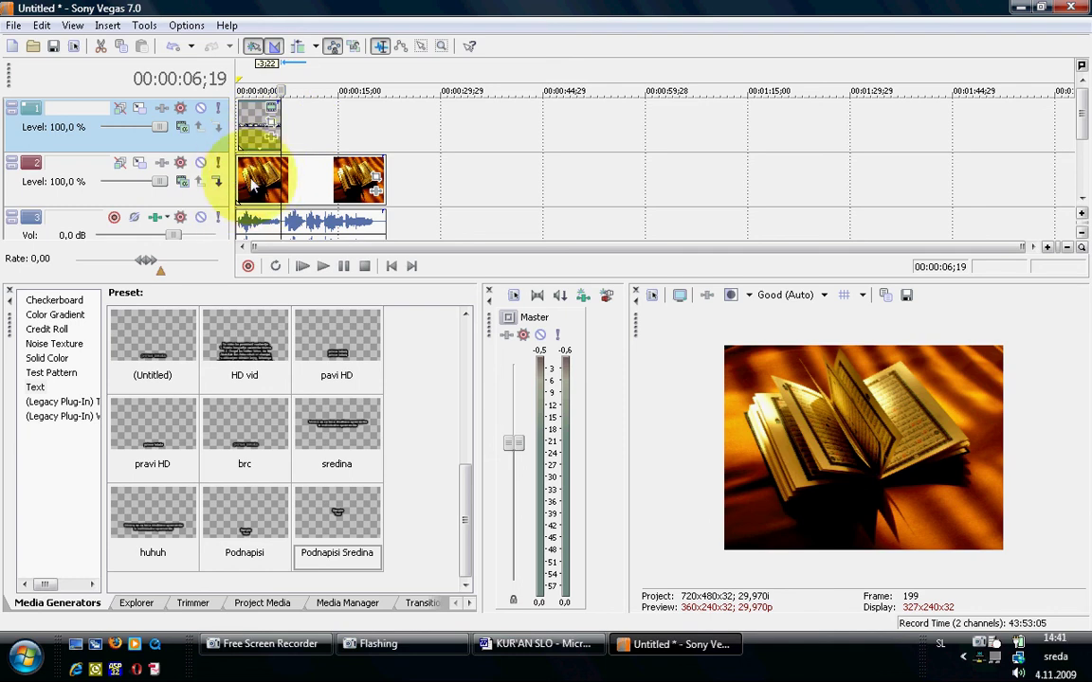
Step: Play on to 00:00:07;08 and place a Podnapisi Sredina text event there on the text track
left_click(324, 268)
left_click(344, 268)
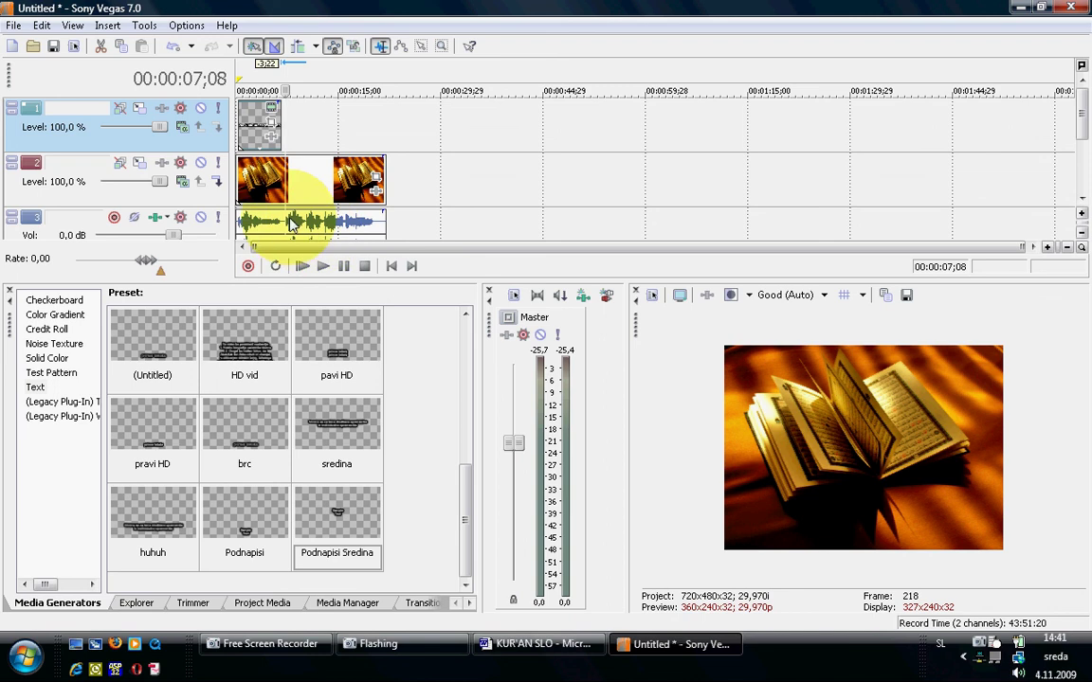
left_click_drag(322, 512, 293, 131)
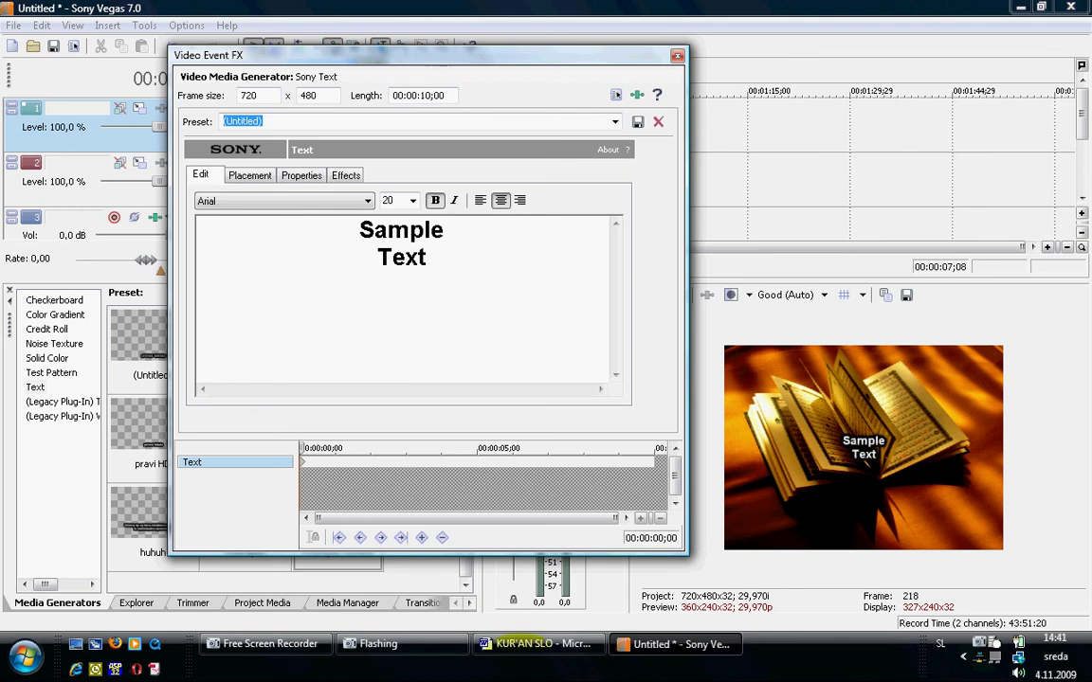
Step: Copy the line '1. Reci: "On je Allah, Eden!' from the KUR'AN SLO Word document and replace the new text event's sample text with it in Sony Vegas
left_click(535, 644)
left_click(263, 309)
key("ctrl+c")
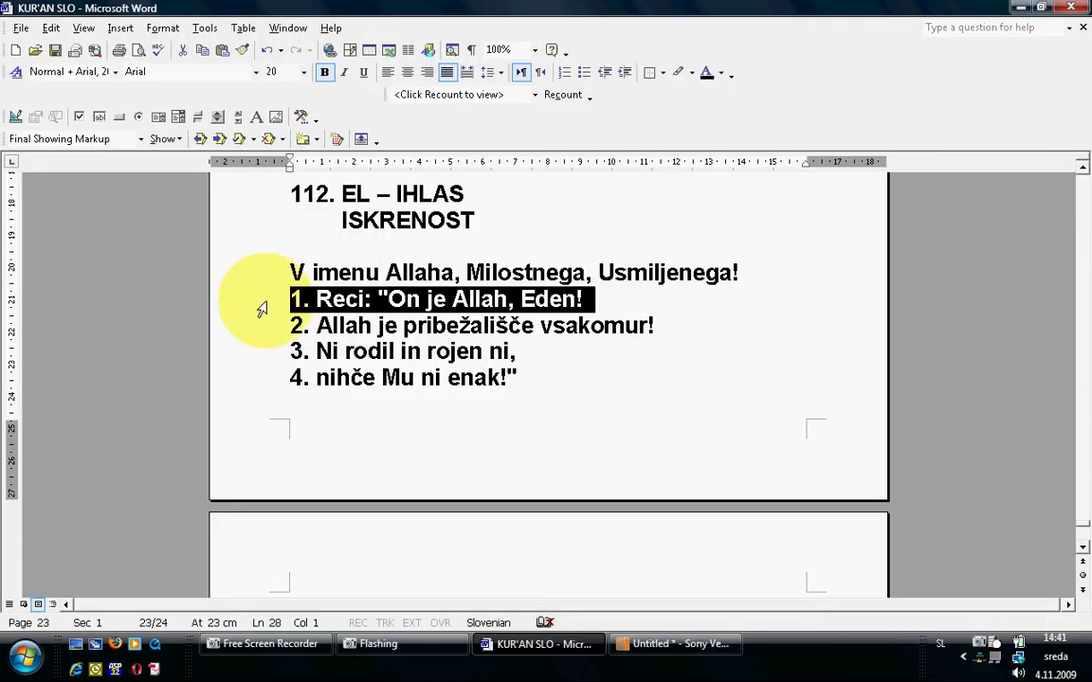
left_click(675, 643)
left_click(299, 251)
key("ctrl+a")
key("ctrl+v")
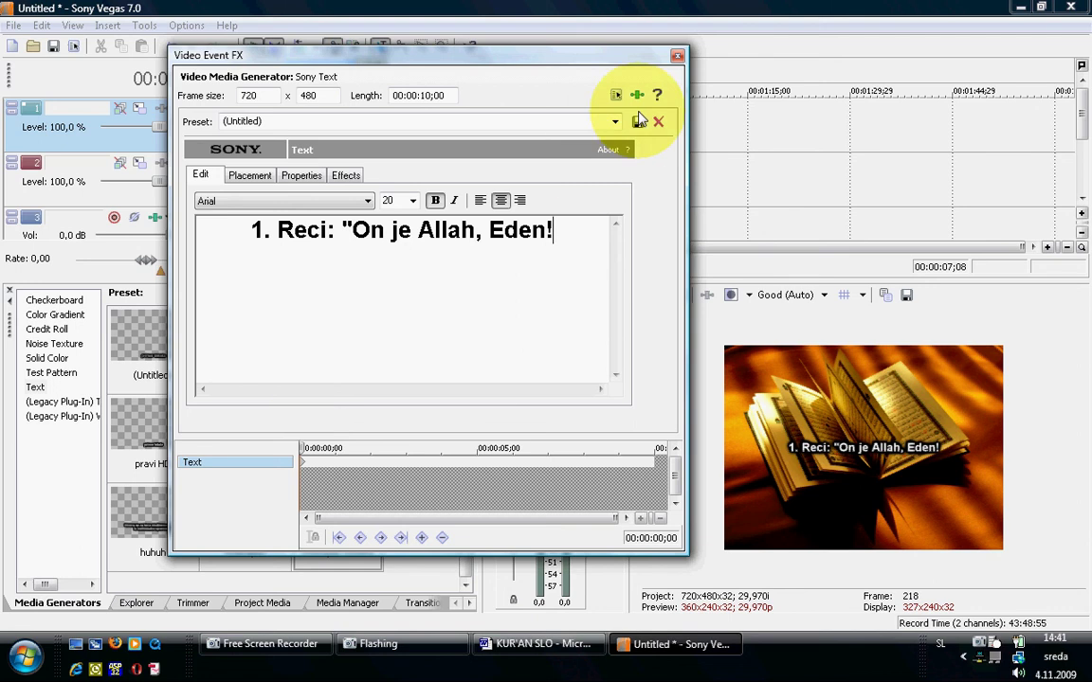
left_click(677, 56)
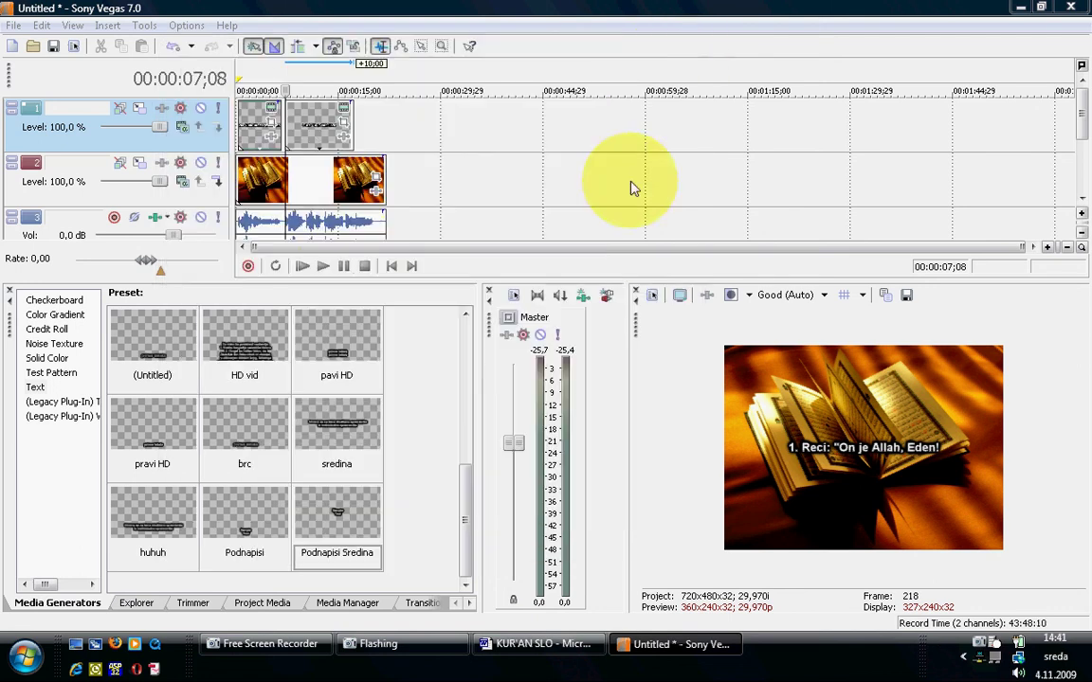
Step: Play to the end of recited verse 1 and trim its text event to end at 00:00:10;11
left_click(324, 269)
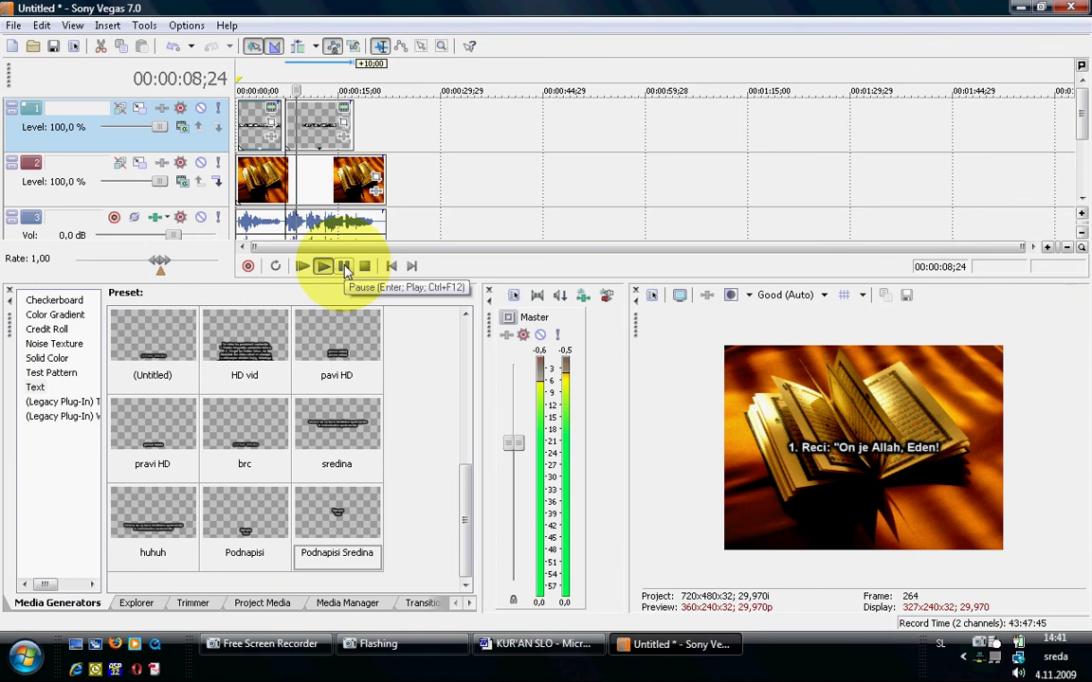
left_click(345, 269)
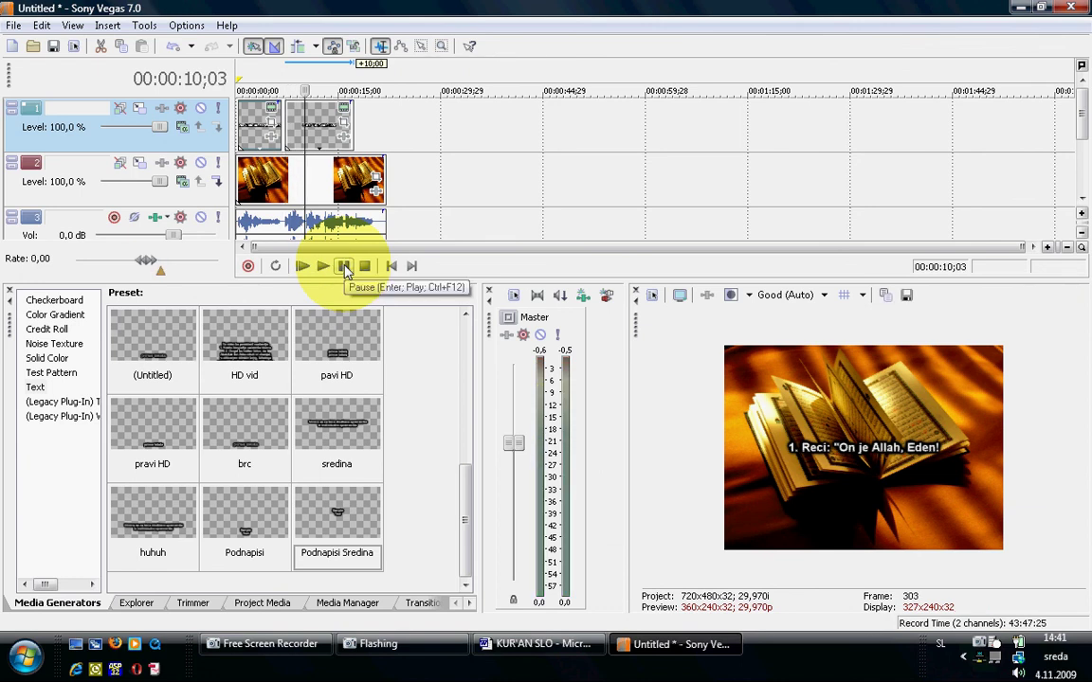
double_click(345, 269)
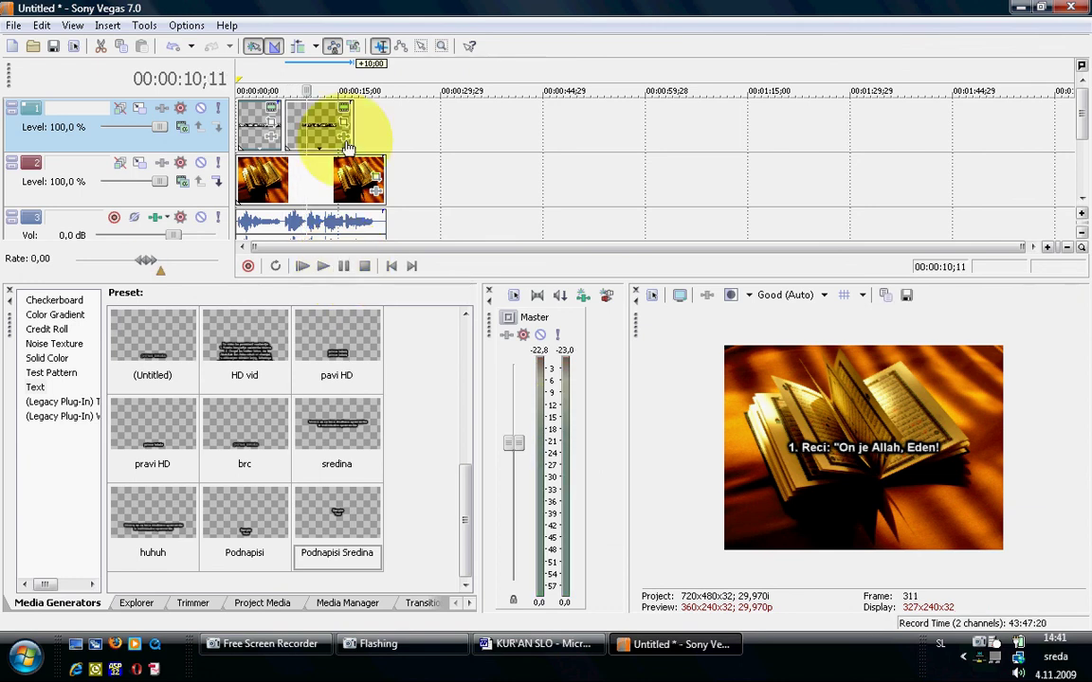
left_click_drag(345, 138, 308, 141)
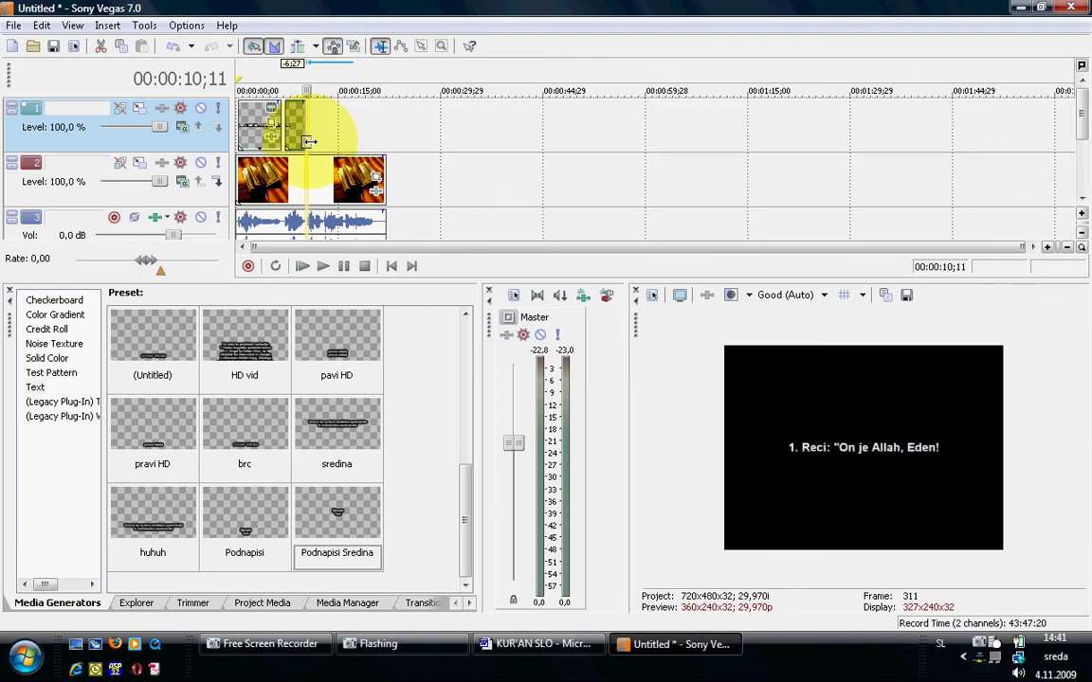
Step: Add a Podnapisi Sredina text event at 00:00:10;11 with '2. Allah je pribežališče vsakomur!' copied from the Word document in place of the sample text
left_click_drag(322, 502, 284, 111)
left_click(535, 644)
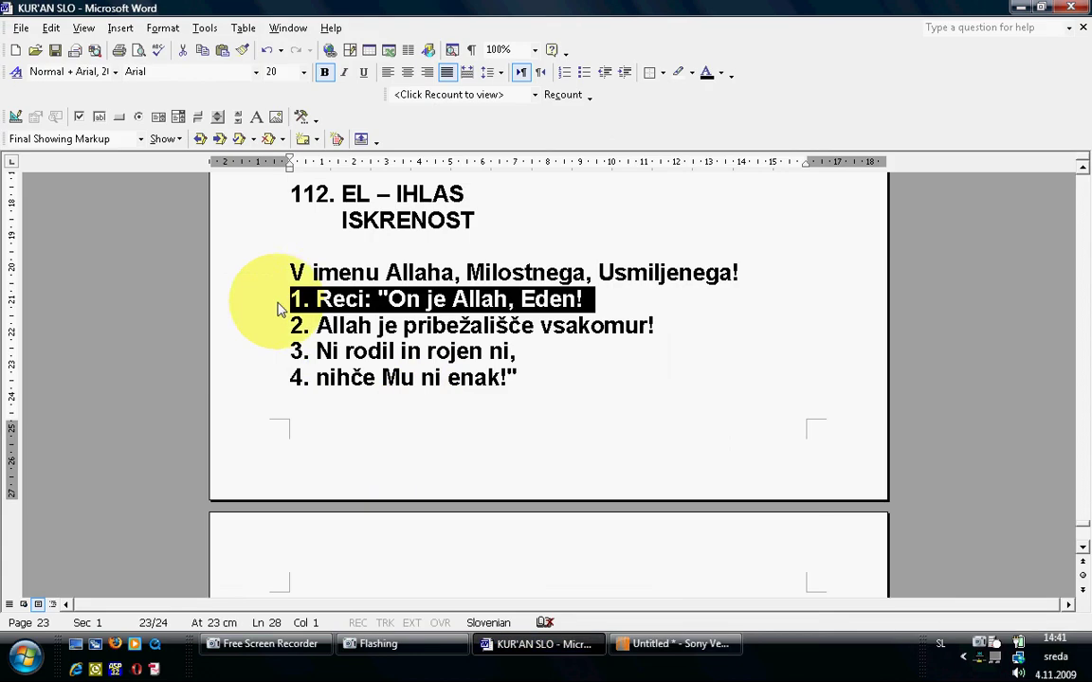
left_click(271, 328)
key("ctrl+c")
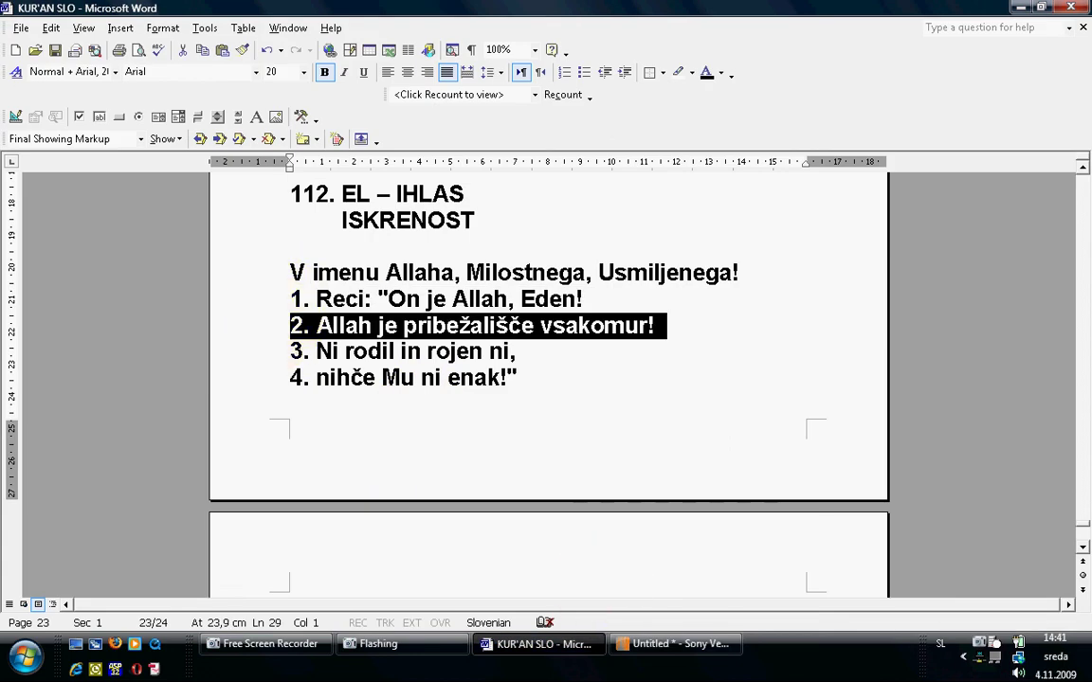
left_click(706, 641)
key("ctrl+a")
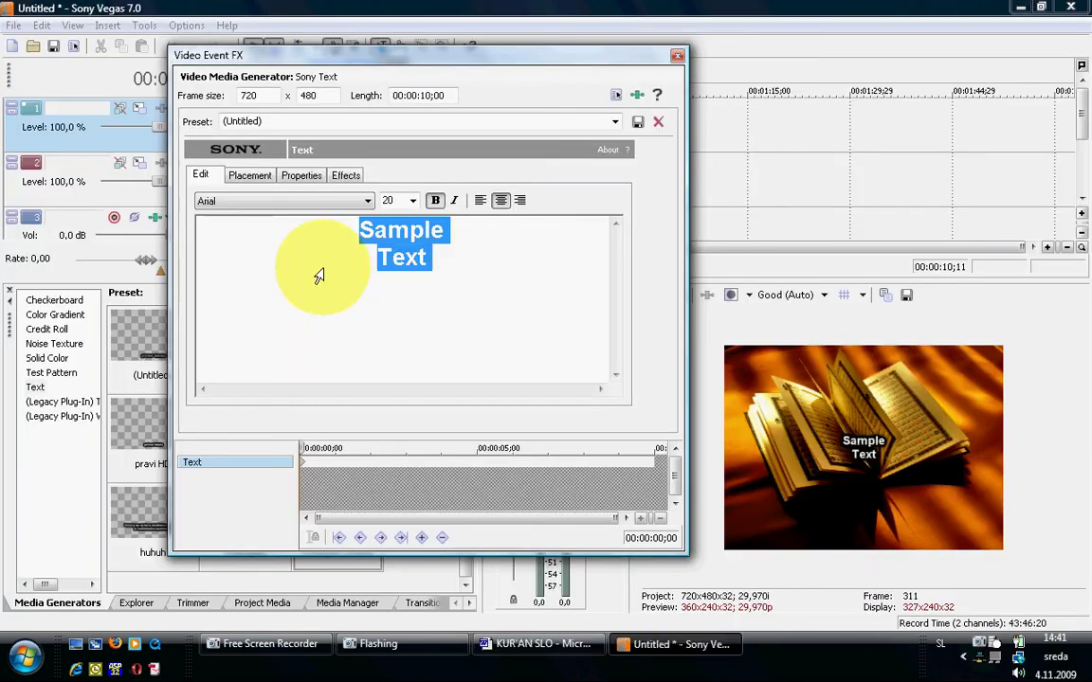
key("ctrl+v")
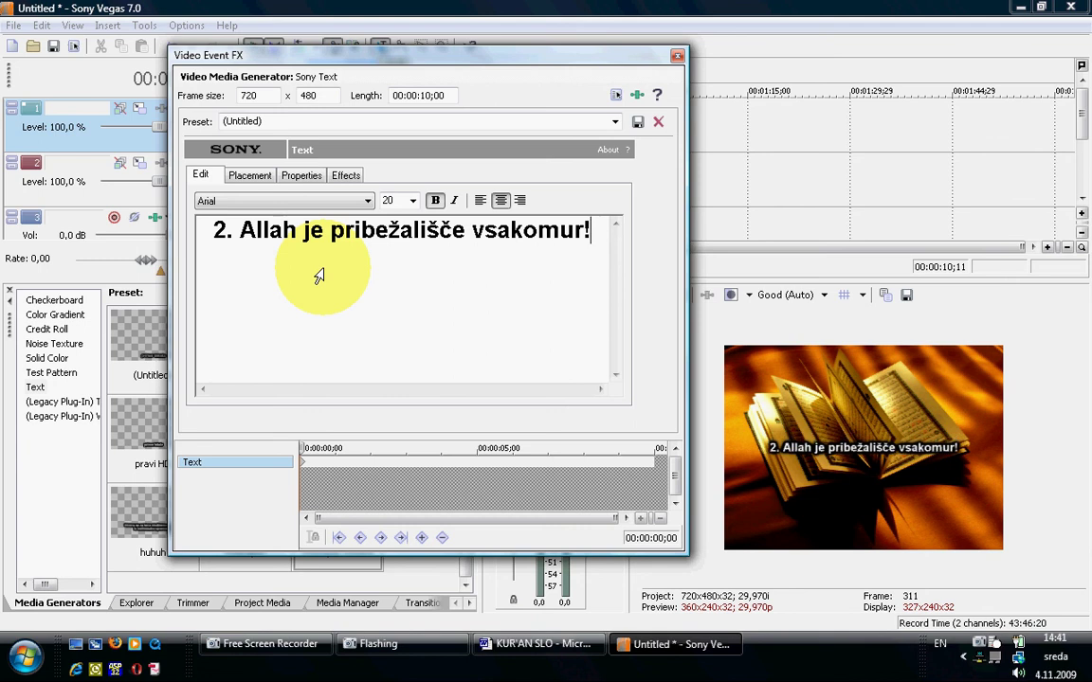
left_click(680, 56)
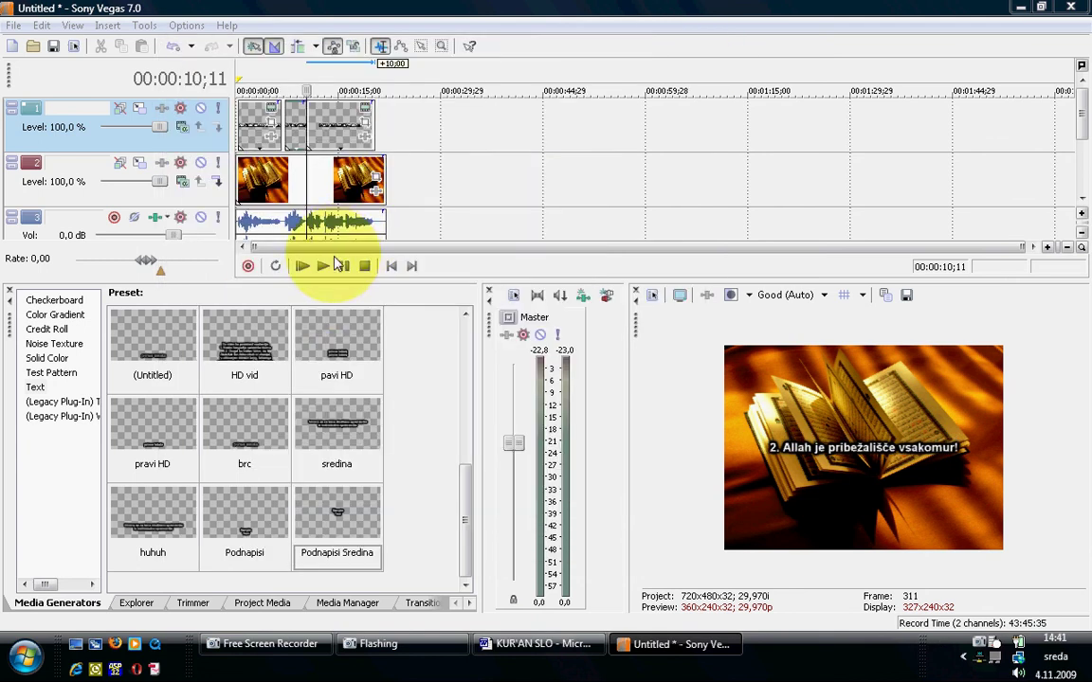
Step: Play to the end of recited verse 2 and trim its text event to end at 00:00:12;24
left_click(324, 268)
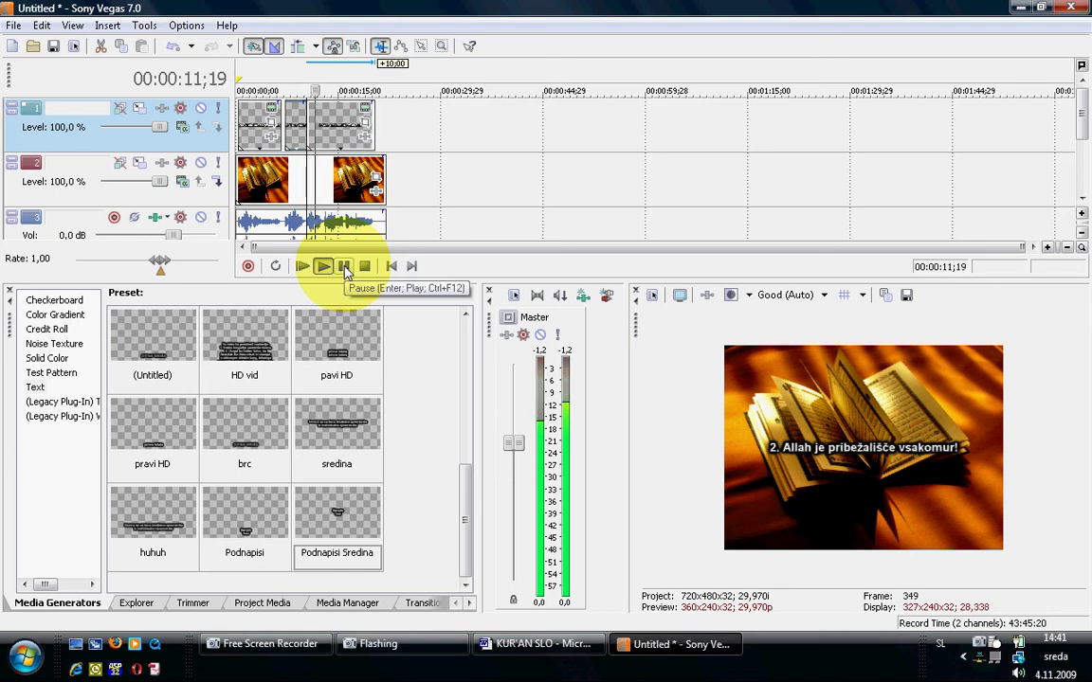
left_click(345, 268)
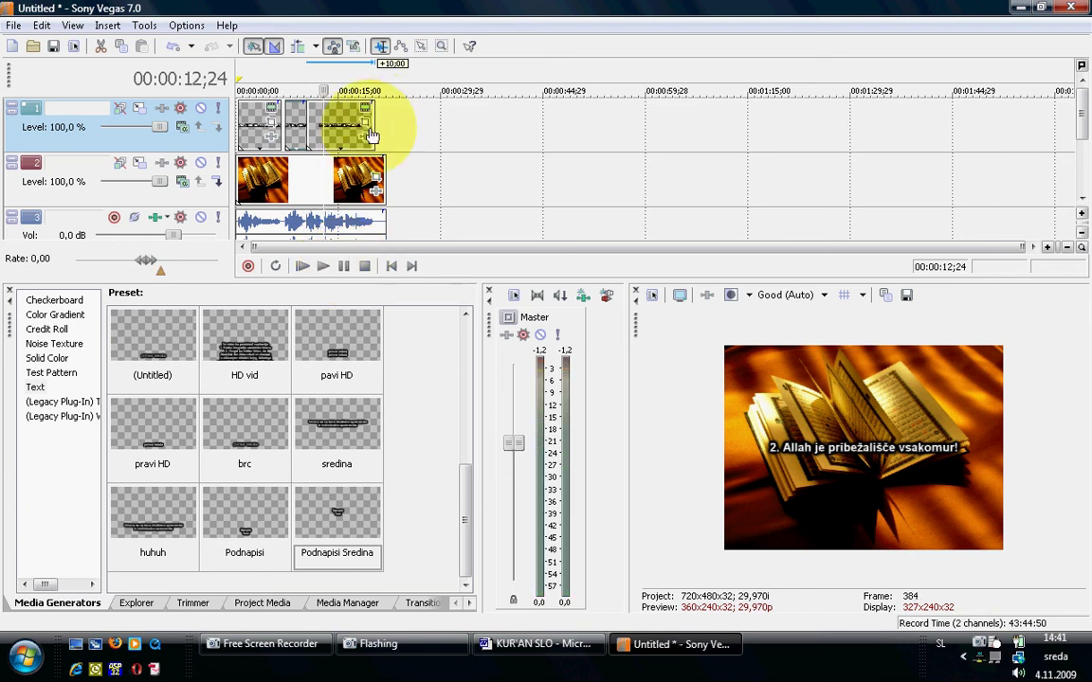
left_click_drag(390, 112, 323, 114)
Step: Add a Podnapisi Sredina text event at 00:00:12;24 with '3. Ni rodil in rojen ni,' copied from the Word document in place of the sample text
left_click_drag(341, 510, 339, 132)
left_click(540, 646)
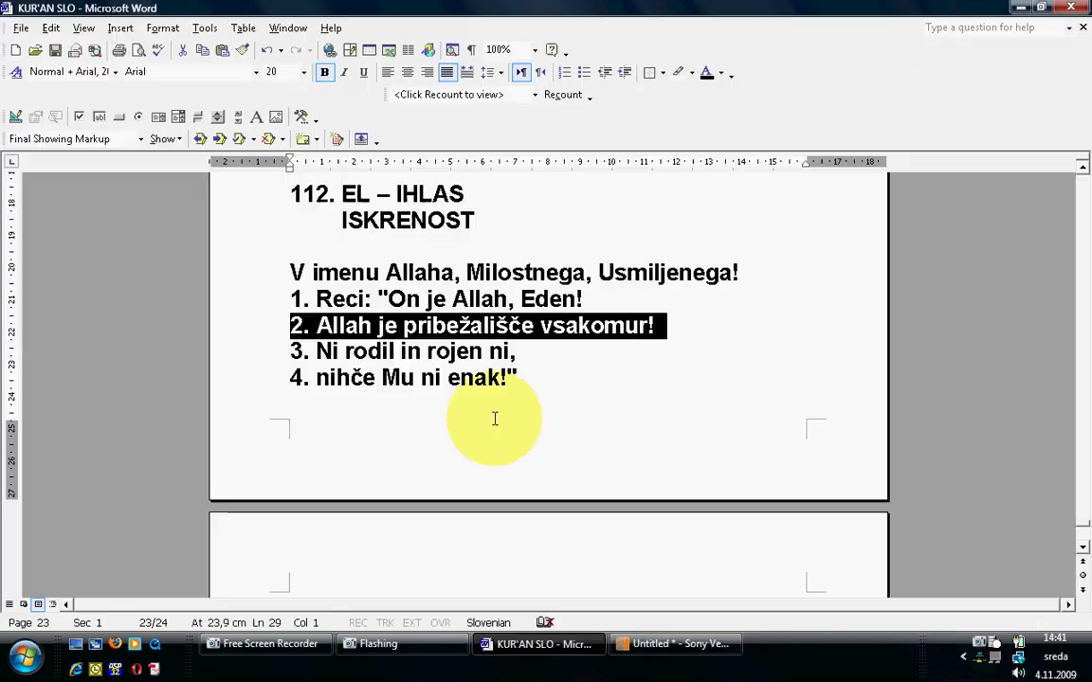
left_click(256, 356)
key("ctrl+c")
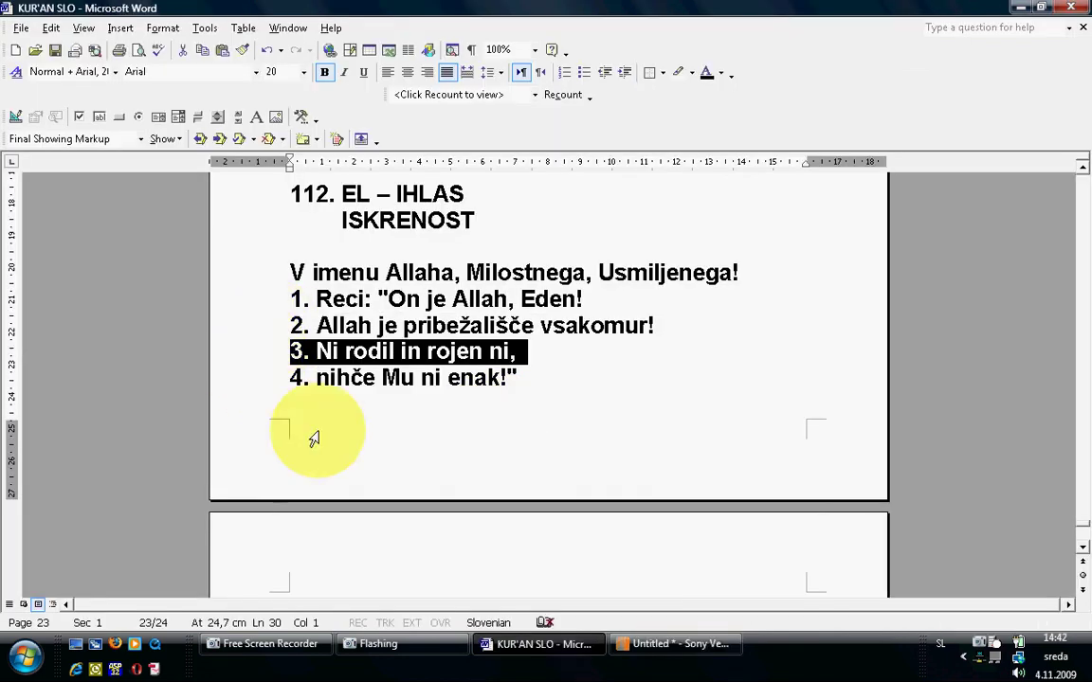
left_click(678, 645)
left_click_drag(433, 258, 368, 323)
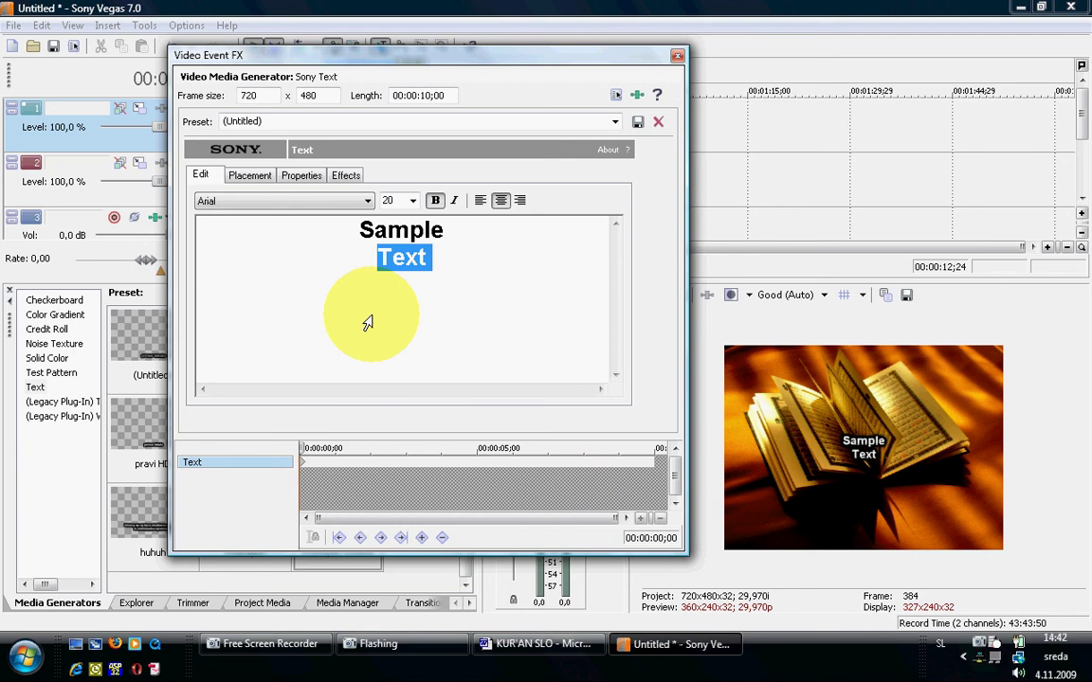
key("ctrl+a")
key("ctrl+v")
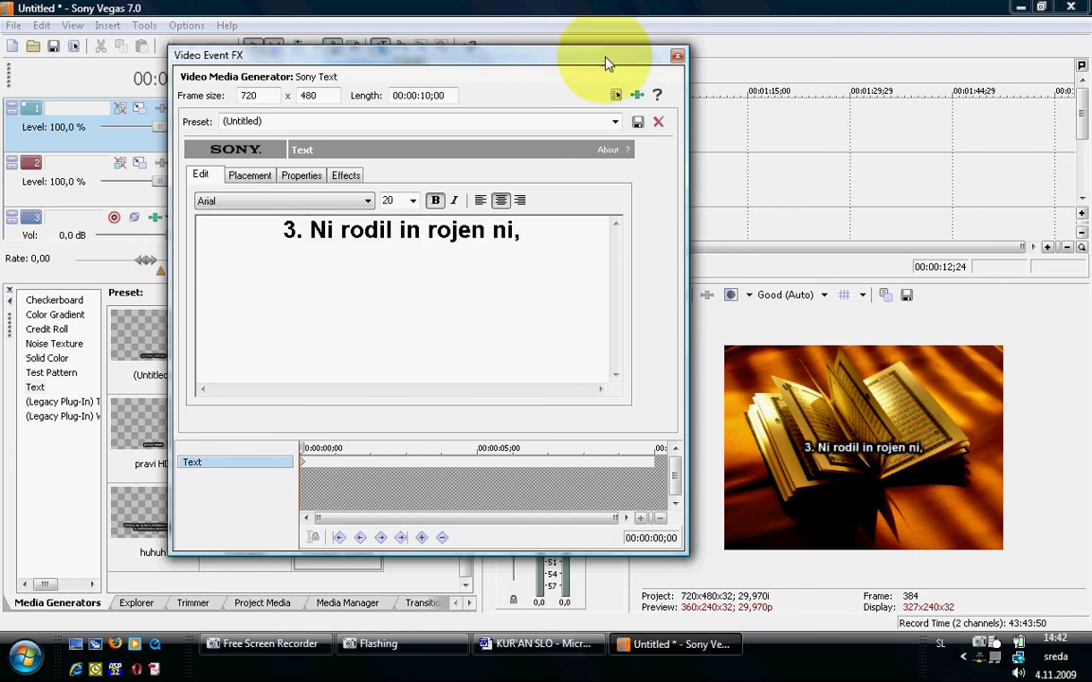
left_click(676, 56)
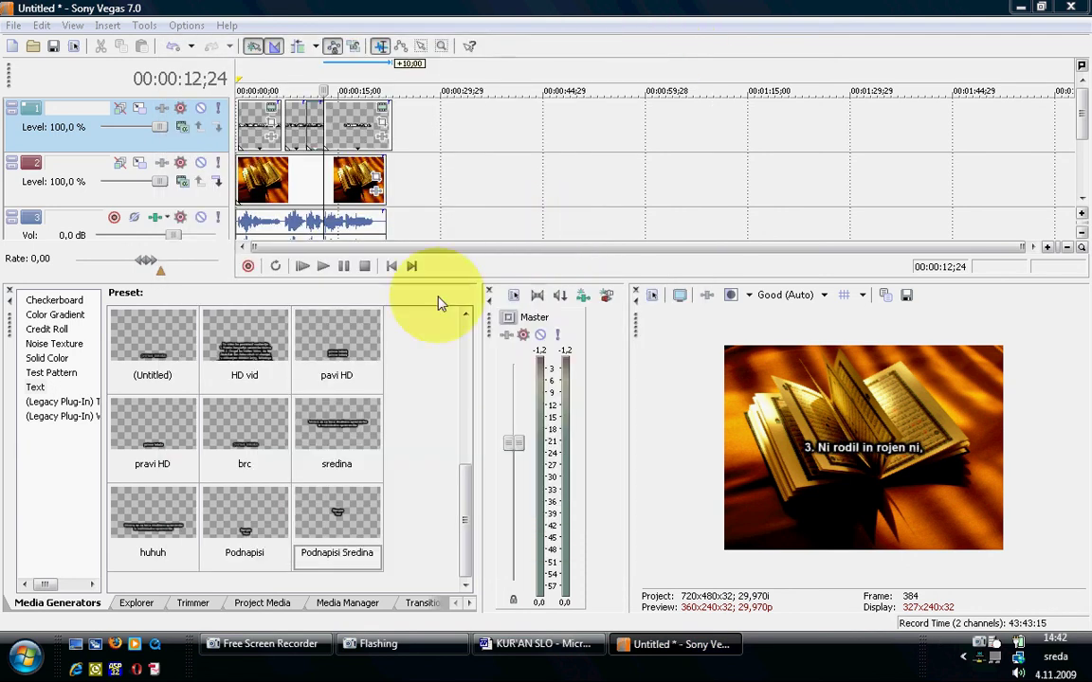
Step: Play to the end of recited verse 3 and trim its text event to end at 00:00:16;01
left_click(323, 267)
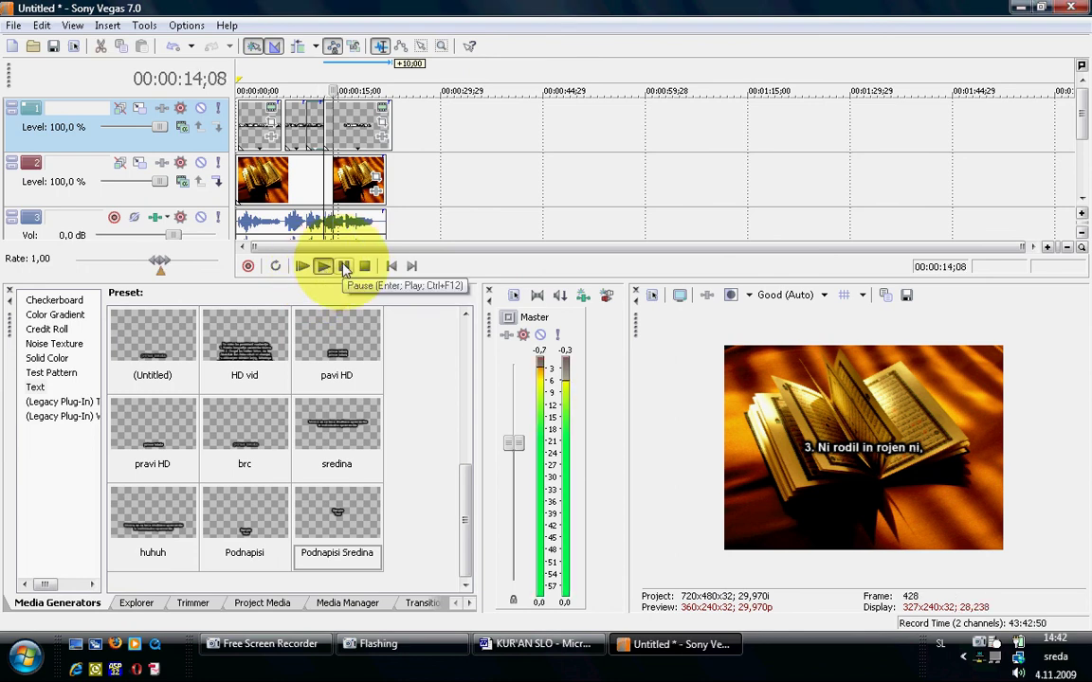
left_click(343, 266)
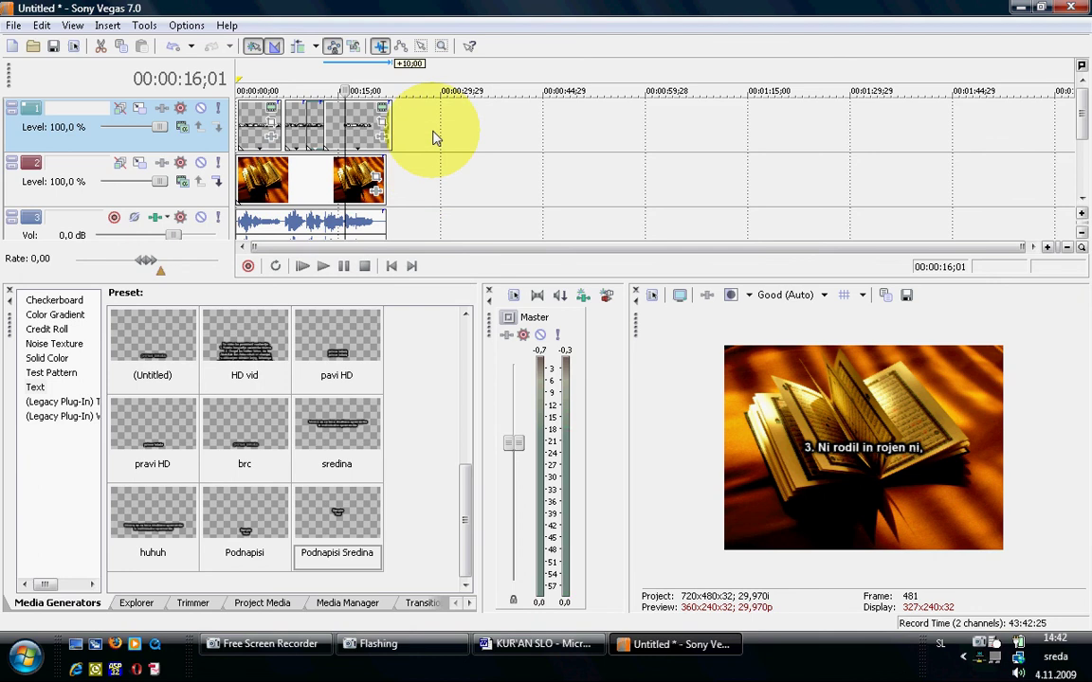
left_click(358, 123)
key("Delete")
Step: Add a Podnapisi Sredina text event at 00:00:16;01 with '4. nihče Mu ni enak!"' copied from the Word document in place of the sample text
left_click_drag(302, 474, 317, 111)
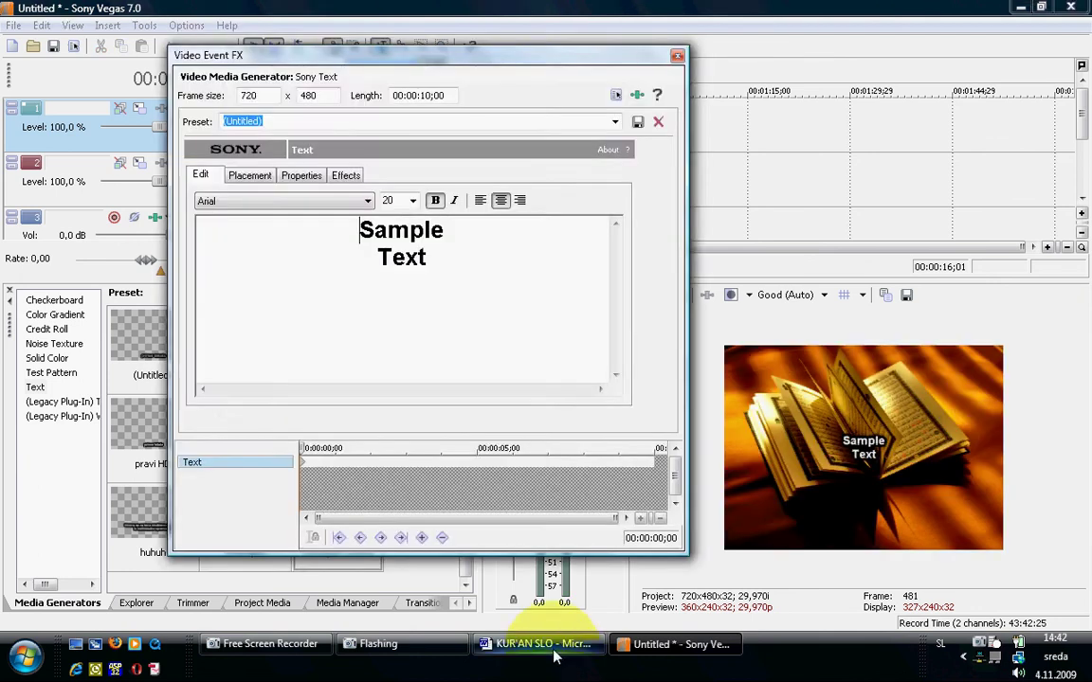
left_click(555, 656)
left_click(263, 377)
key("ctrl+c")
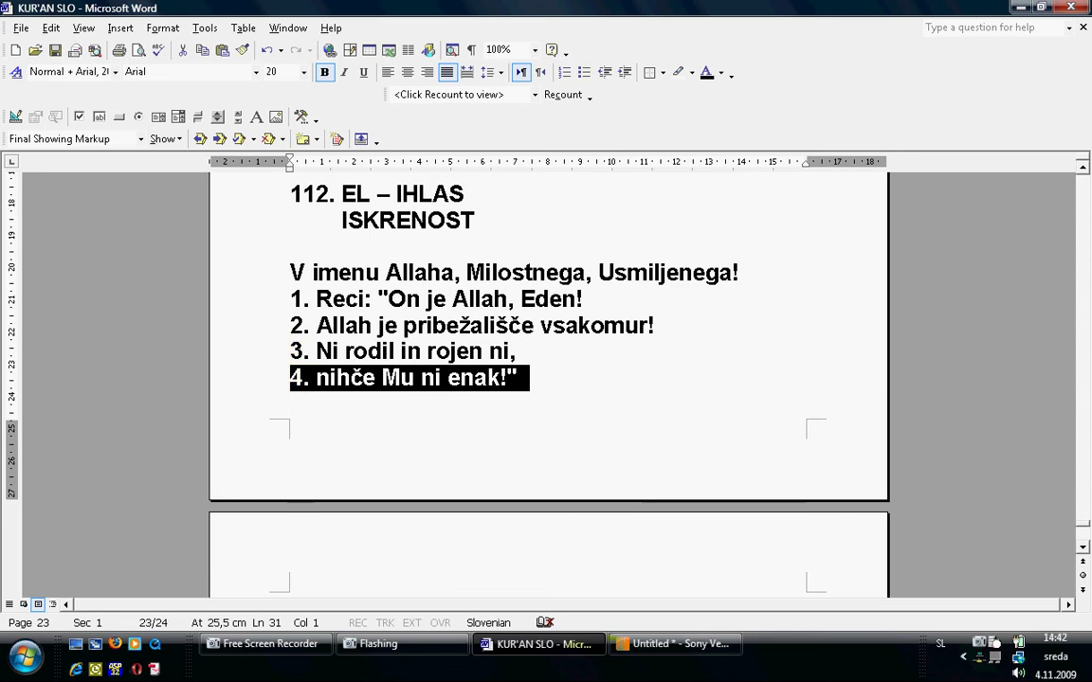
left_click(675, 645)
key("ctrl+a")
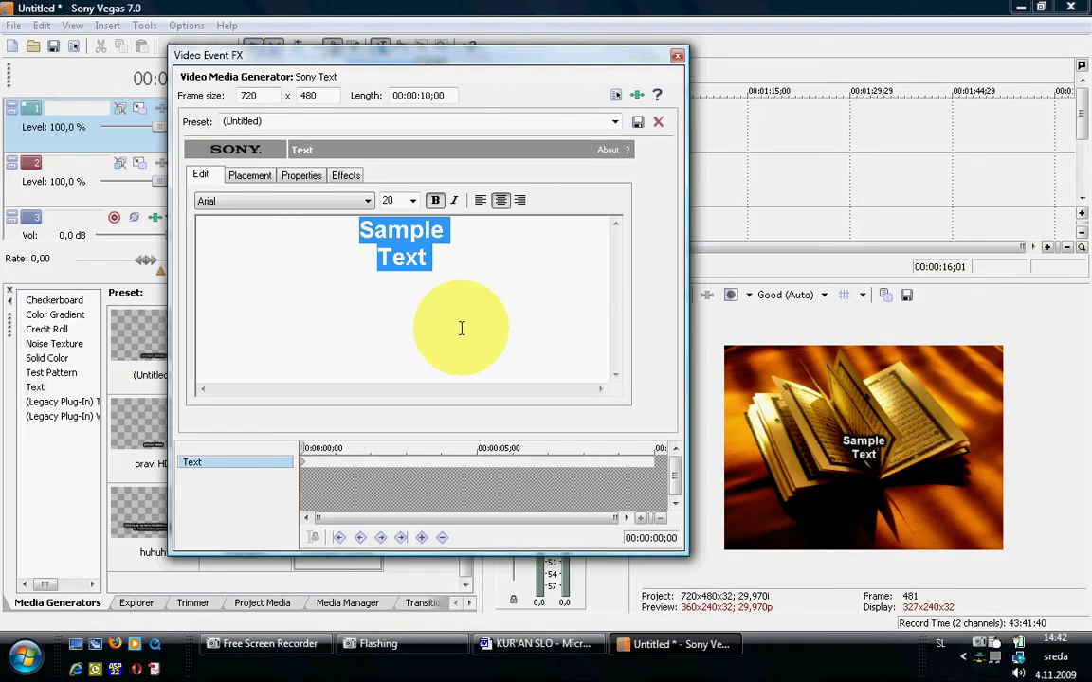
key("ctrl+v")
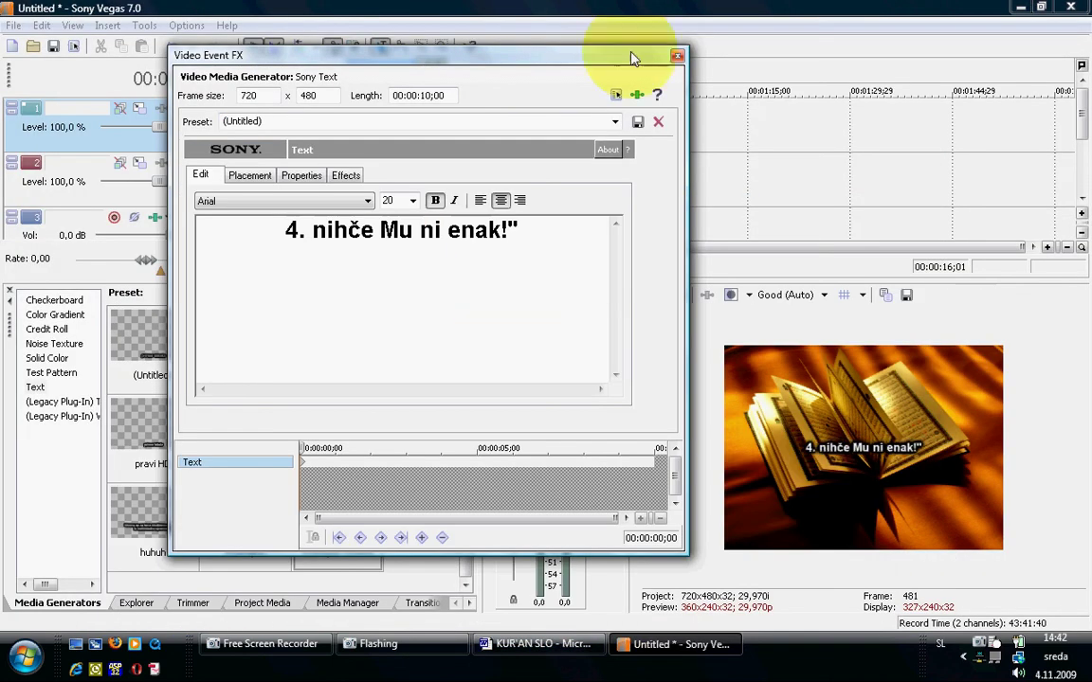
left_click(678, 57)
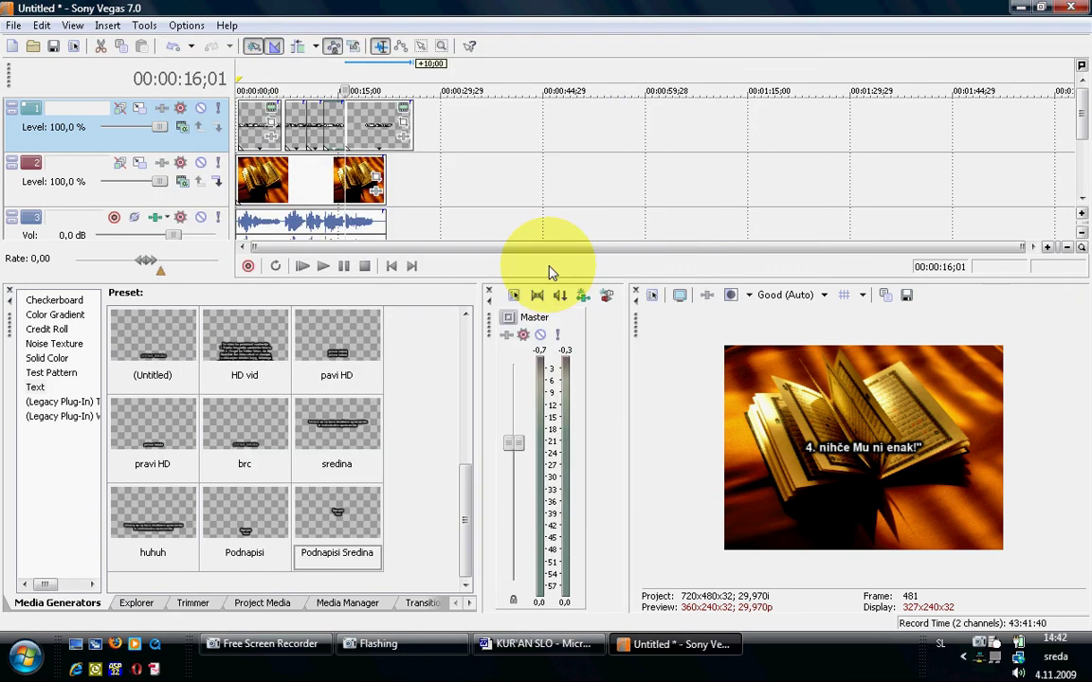
Step: Play through recited verse 4, trim its text event to end at 00:00:20;13, and extend the background picture's end by 8;07
left_click(345, 267)
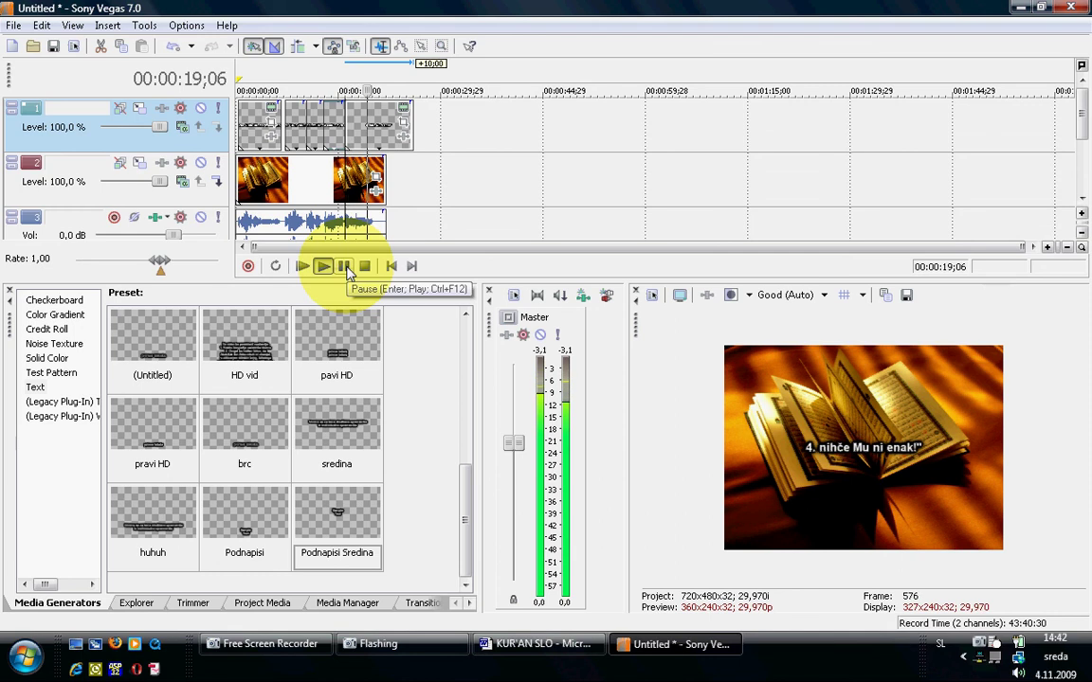
left_click(345, 267)
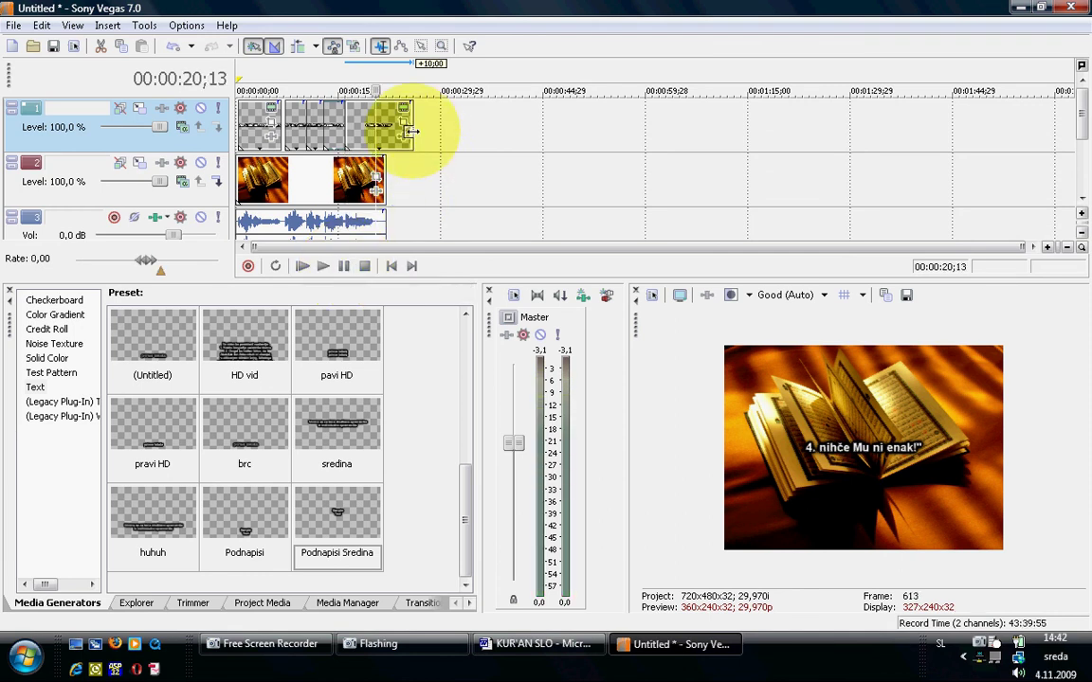
double_click(365, 112)
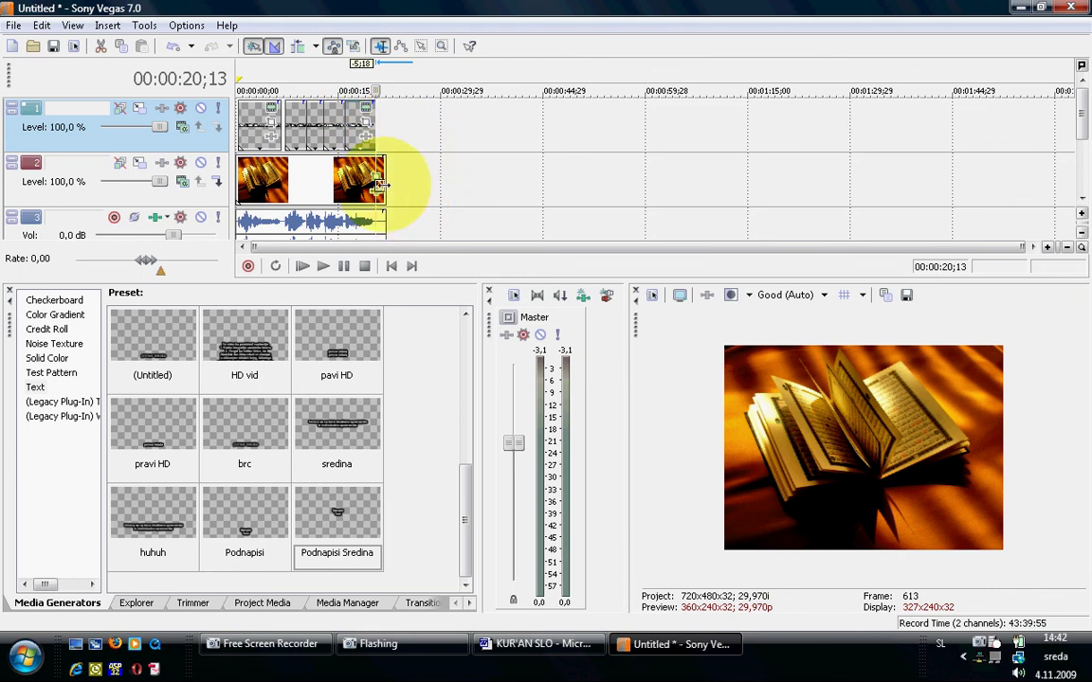
left_click_drag(379, 185, 439, 187)
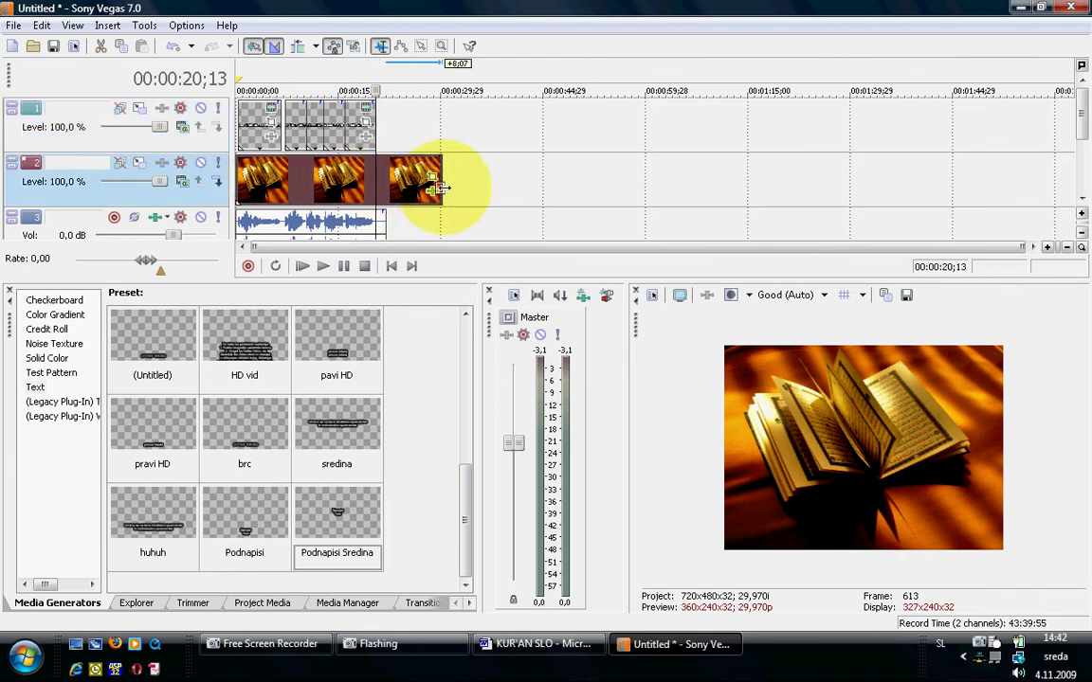
Step: Add a Podnapisi Sredina text event on the top track at 00:00:21;20 and clear its sample text
left_click(344, 266)
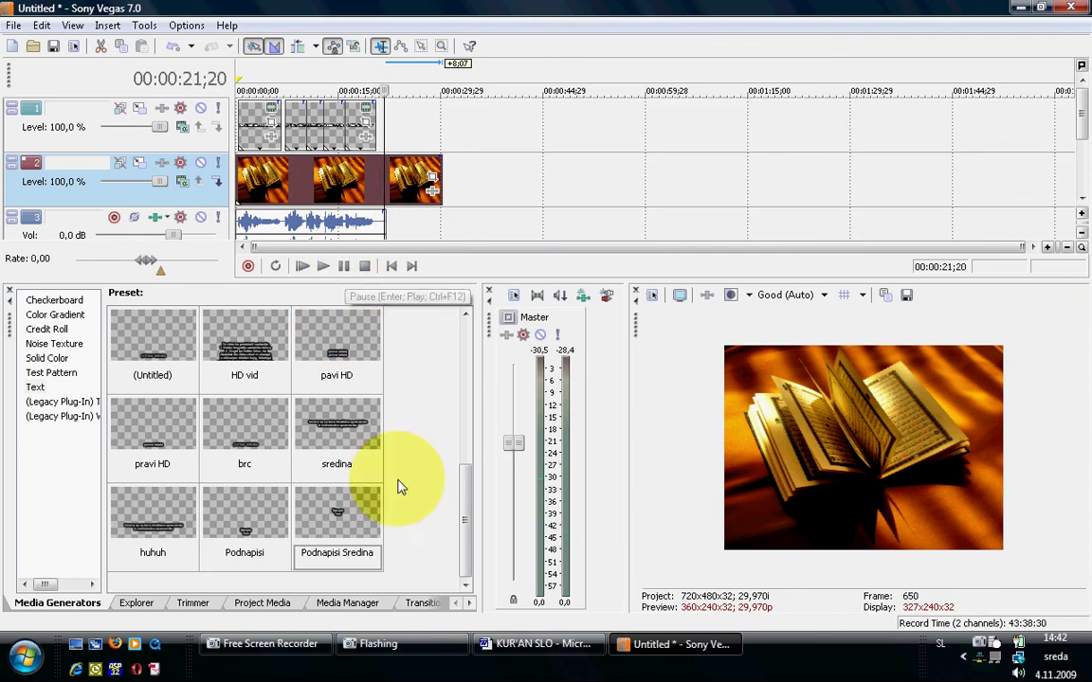
left_click_drag(348, 519, 403, 113)
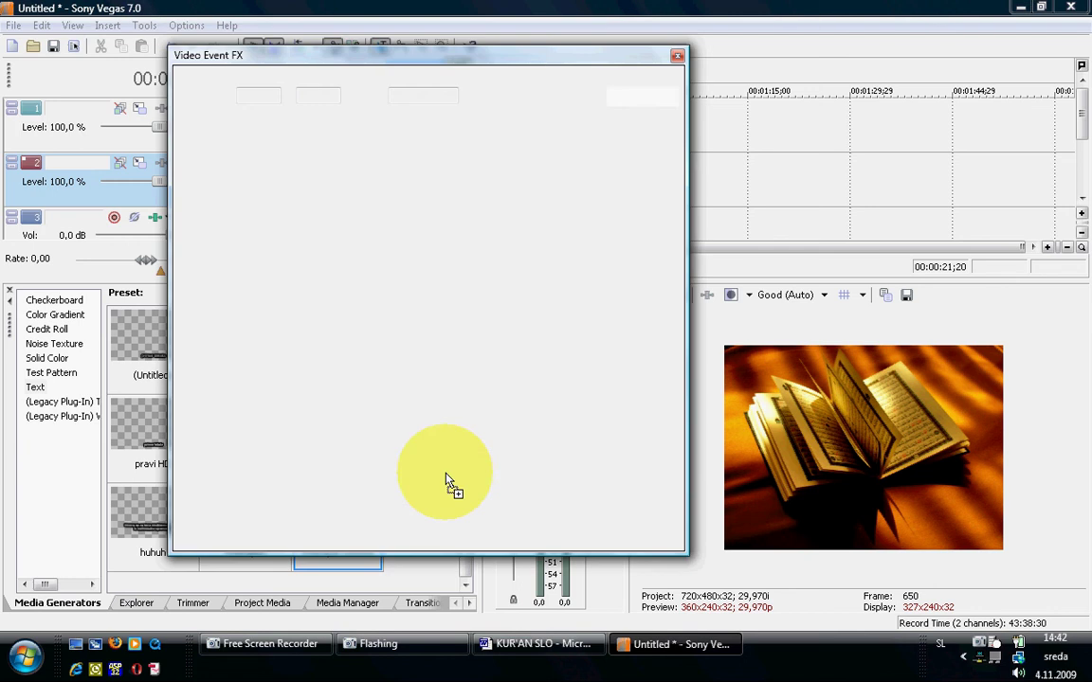
left_click(452, 369)
key("ctrl+a")
key("Delete")
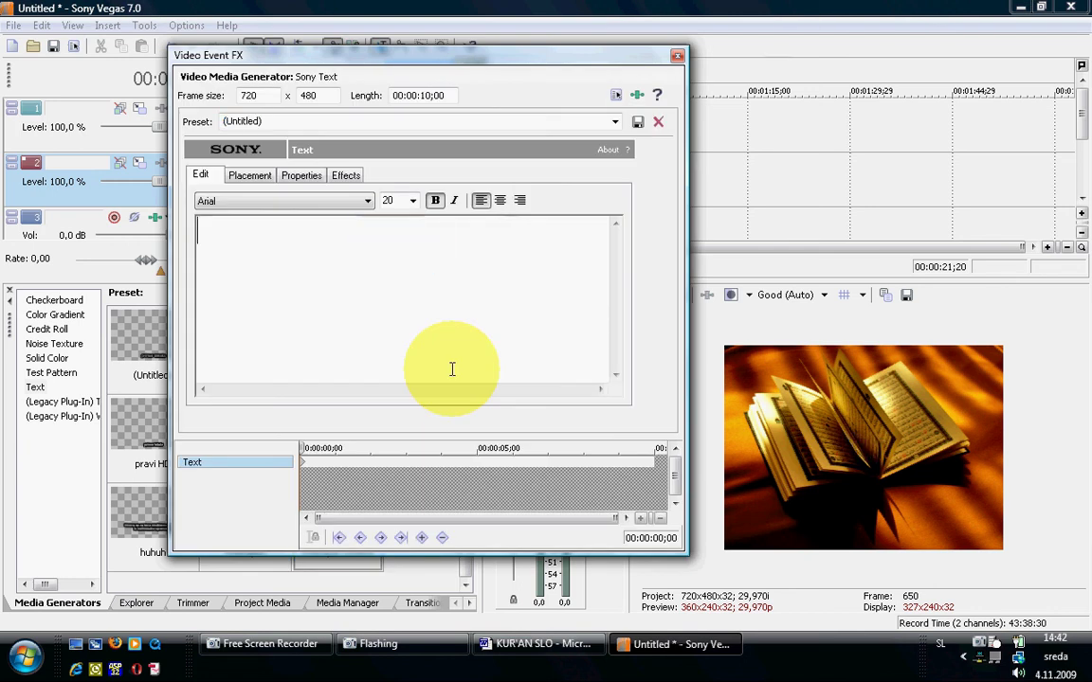
type("www.resnica-haq,com")
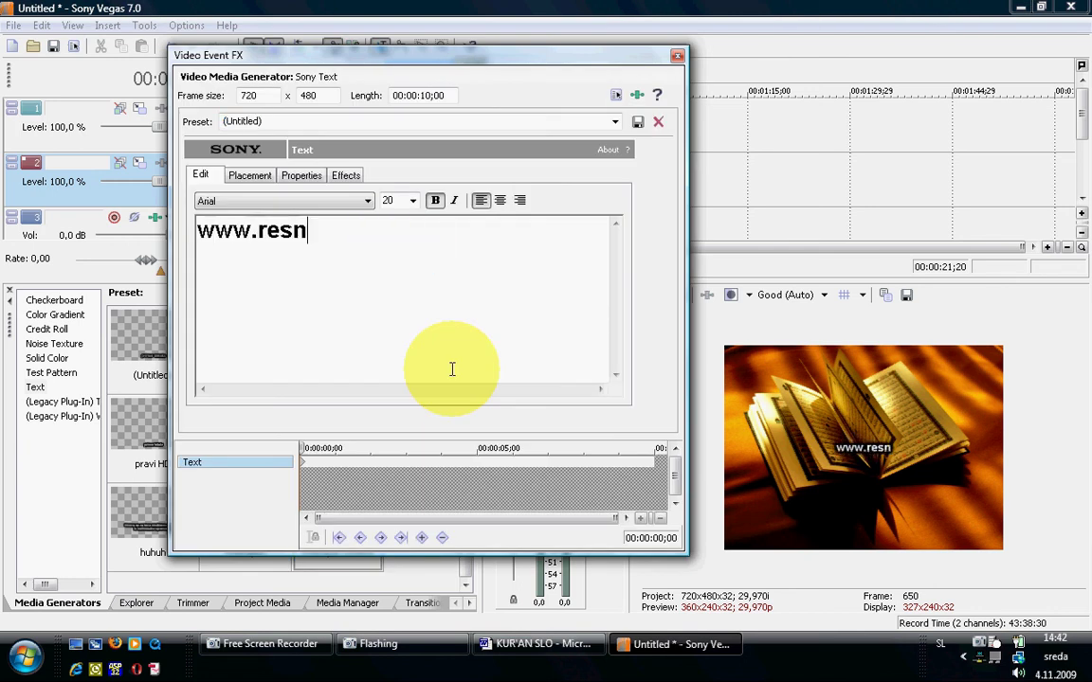
key("BackSpace")
key("BackSpace")
key("BackSpace")
key("BackSpace")
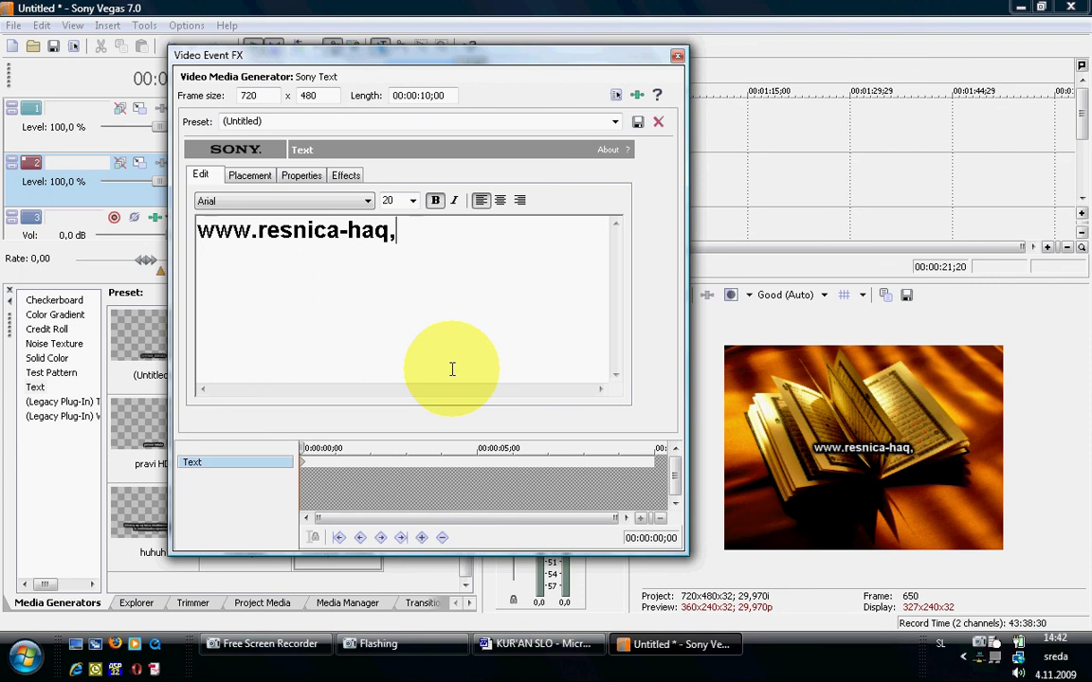
type(".com")
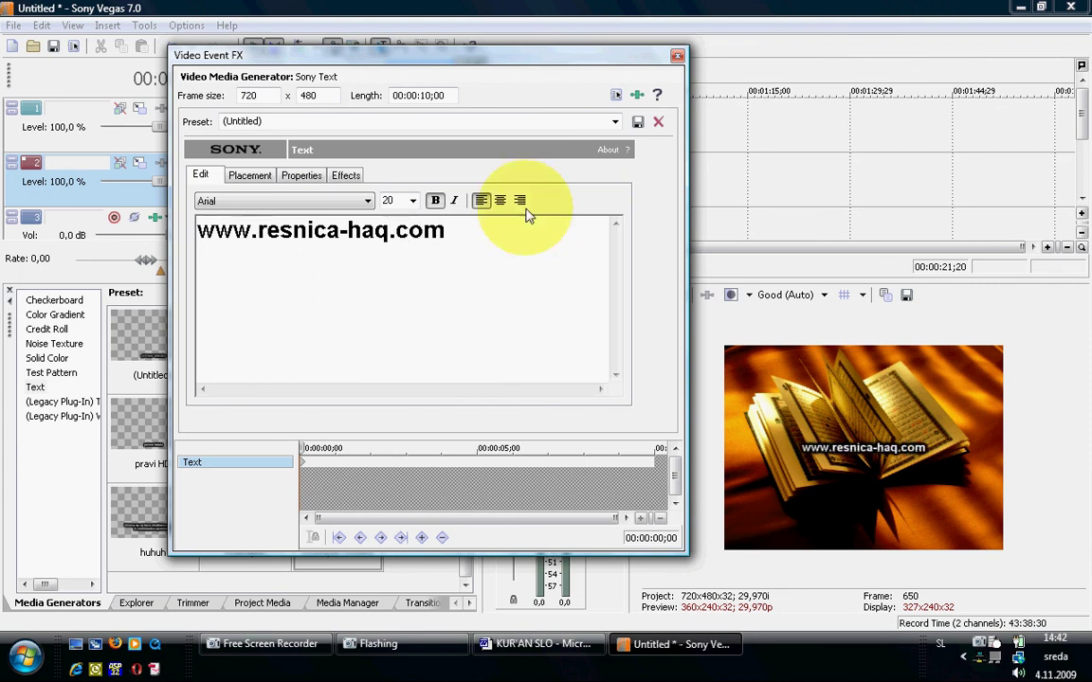
left_click(502, 201)
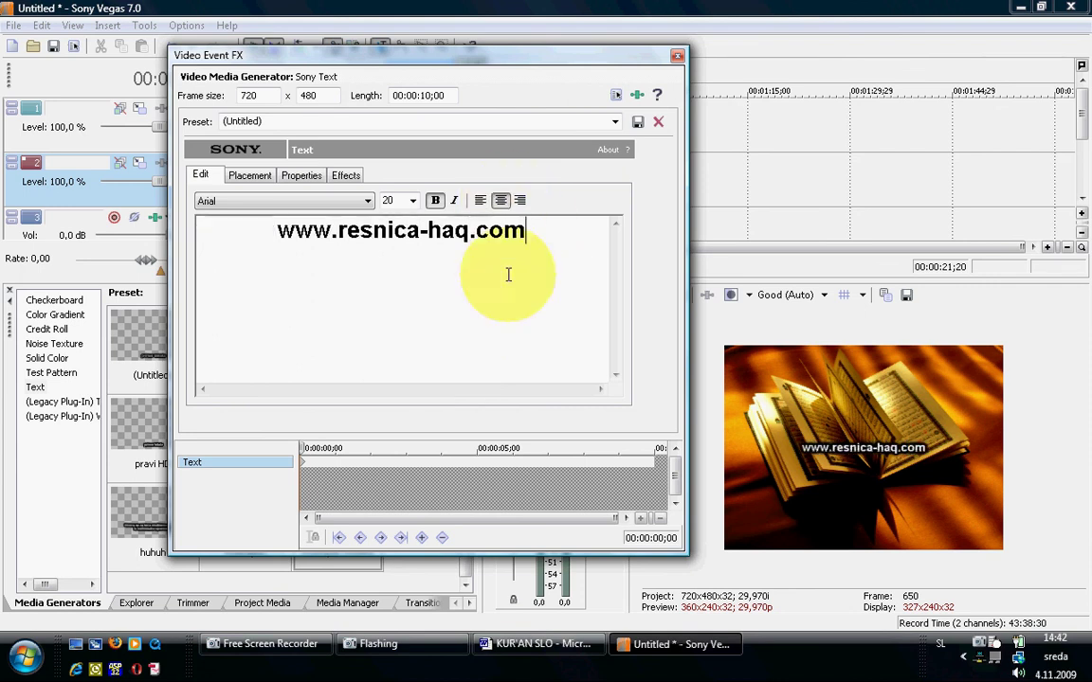
left_click(677, 57)
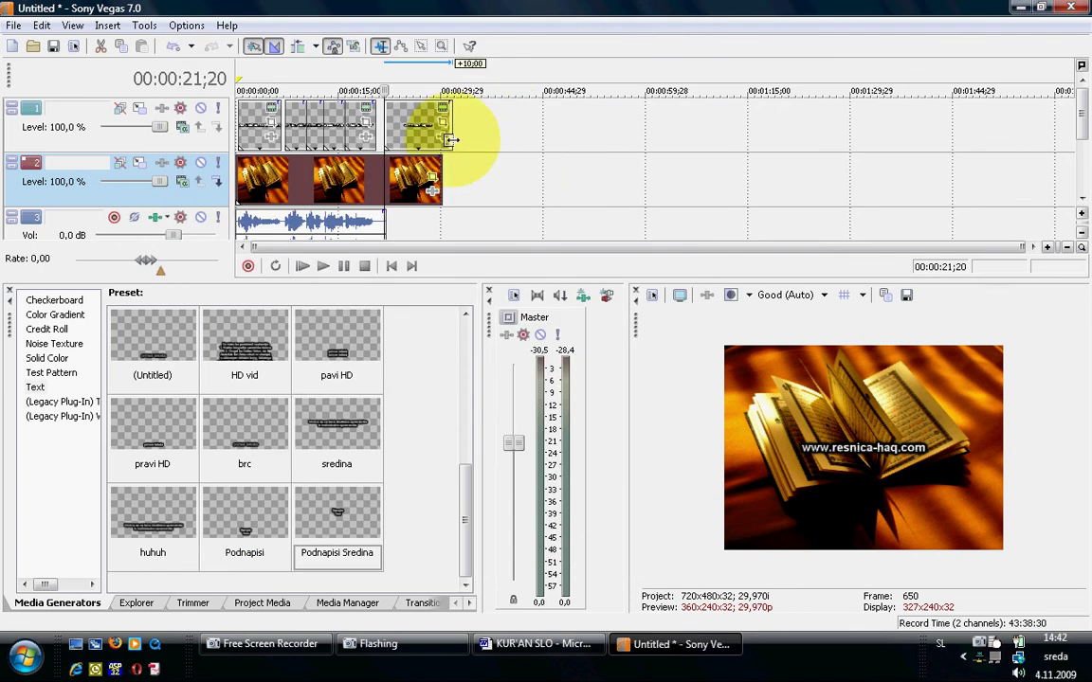
Step: Shorten the closing text event by 1;14 to end flush with the background picture, and play the project from the start to check it
left_click_drag(452, 140, 442, 140)
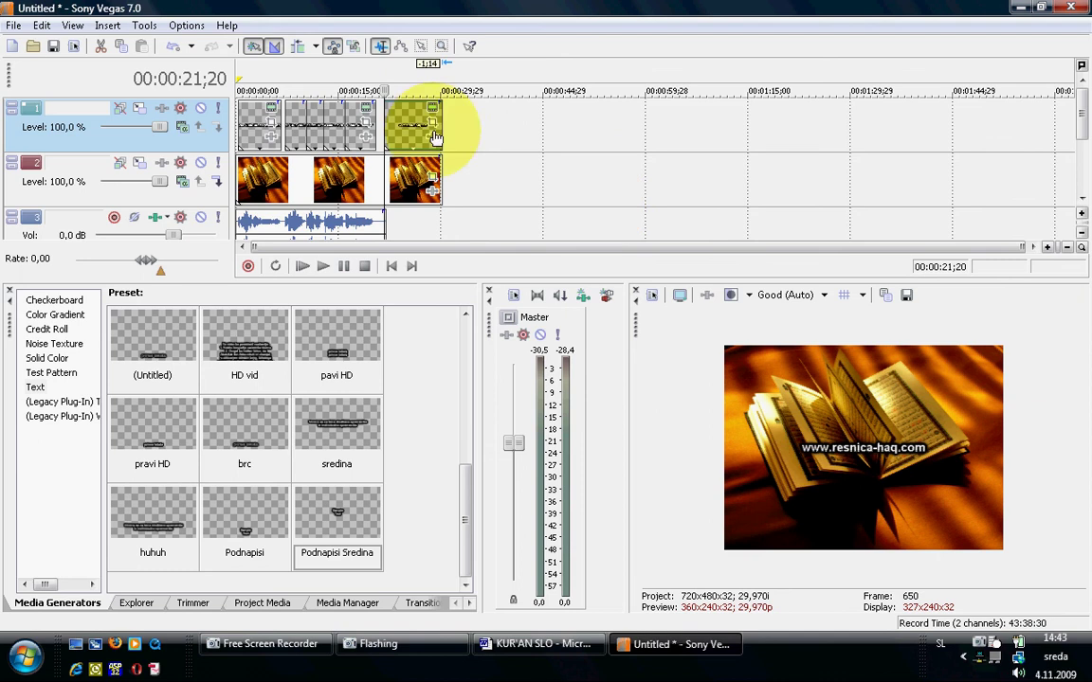
left_click(302, 268)
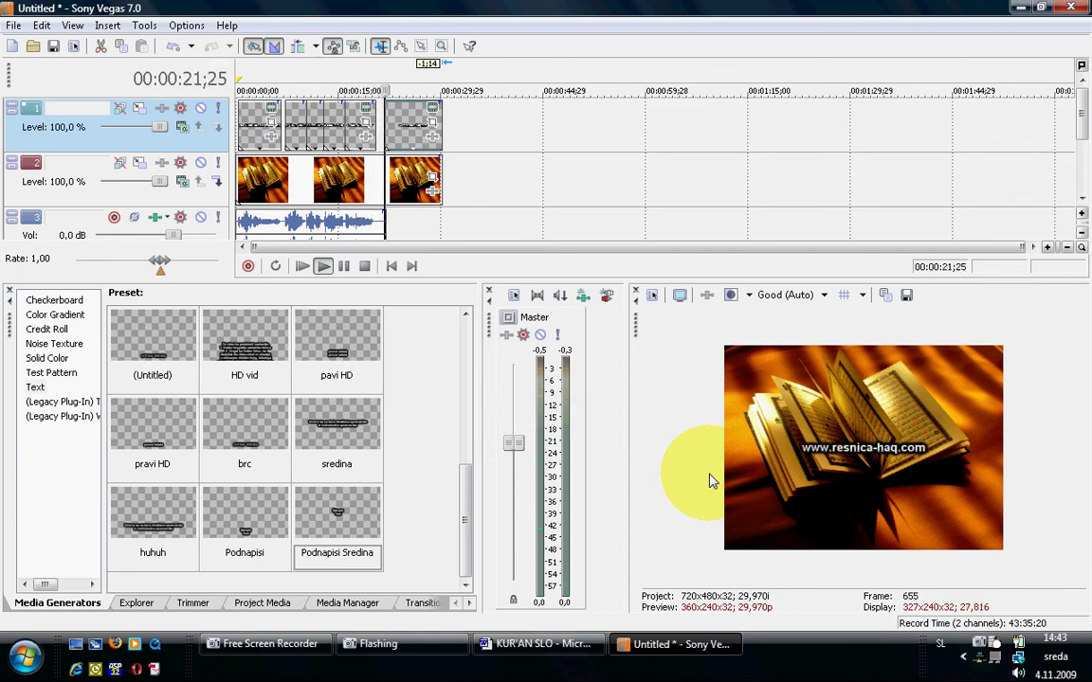
left_click(343, 267)
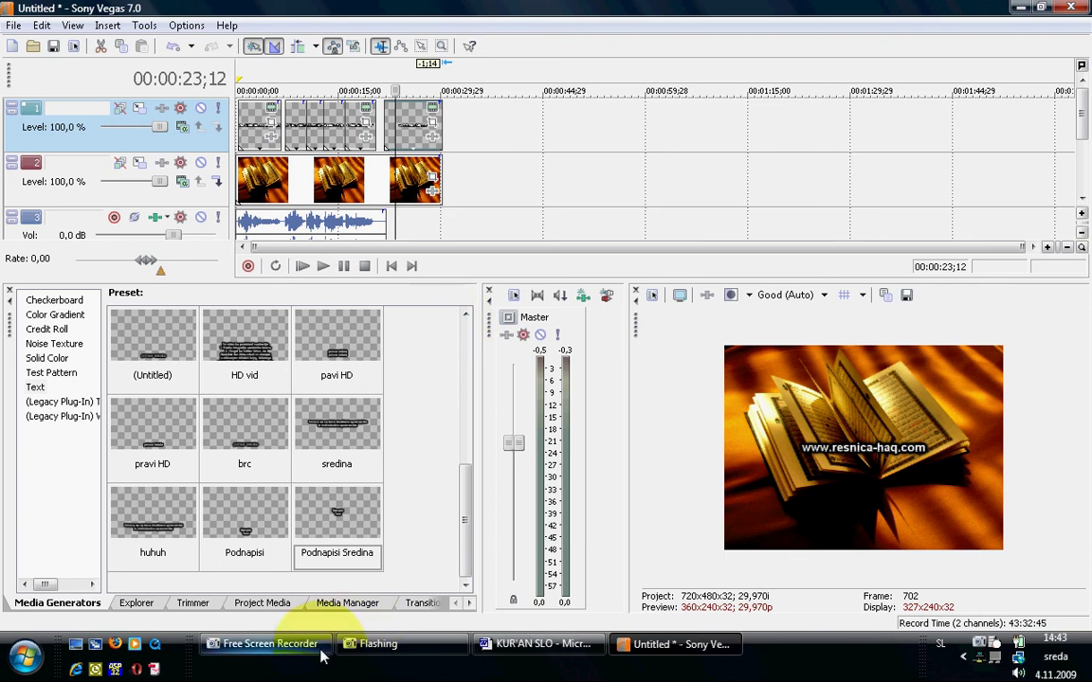
left_click(265, 645)
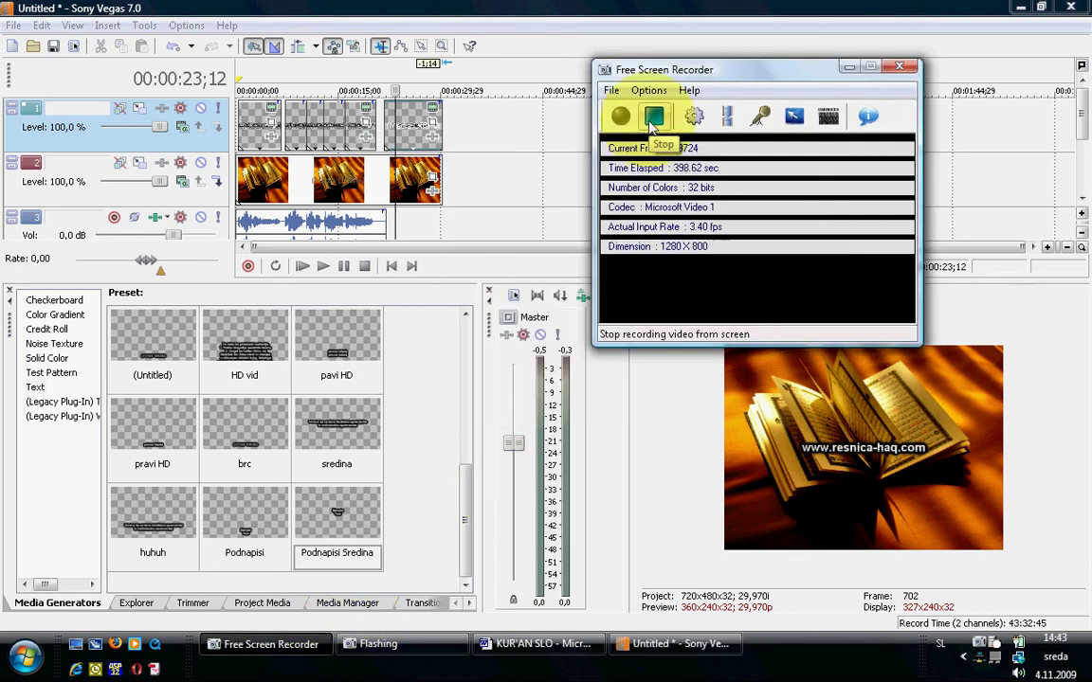